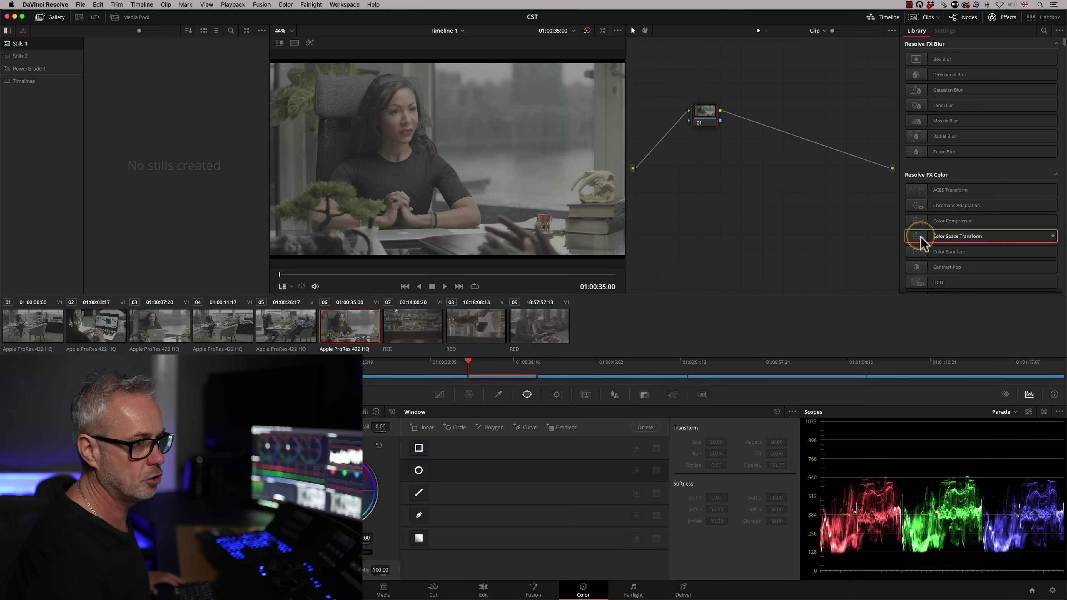
Apply the Color Space Transform effect to the clip's node and review the color science options in the project settings
{"action": "left_click_drag", "start_coordinate": [708, 113], "coordinate": [708, 114]}
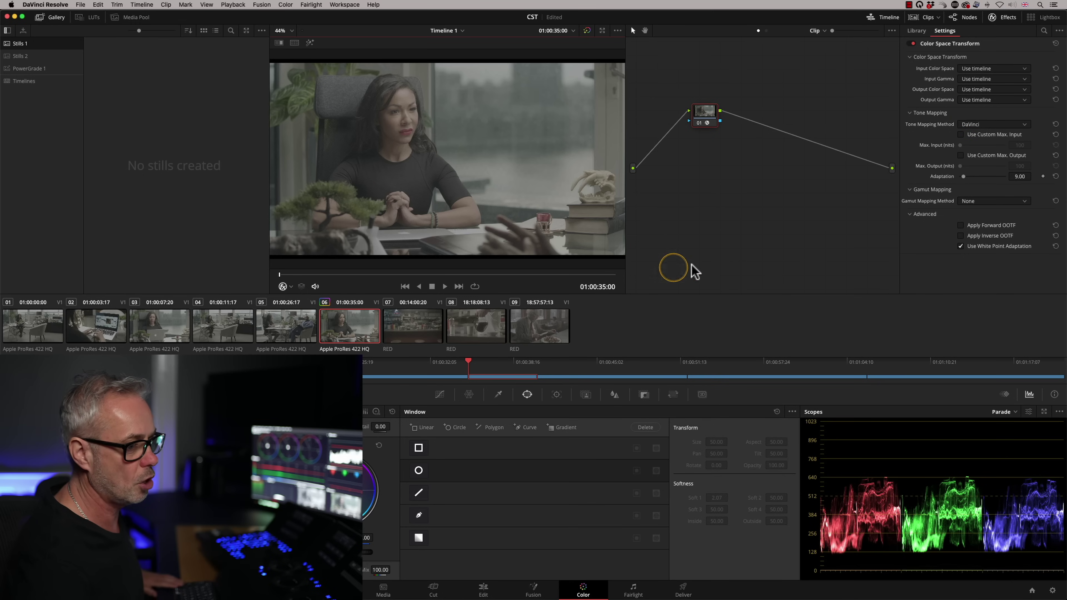
{"action": "left_click", "coordinate": [1052, 591]}
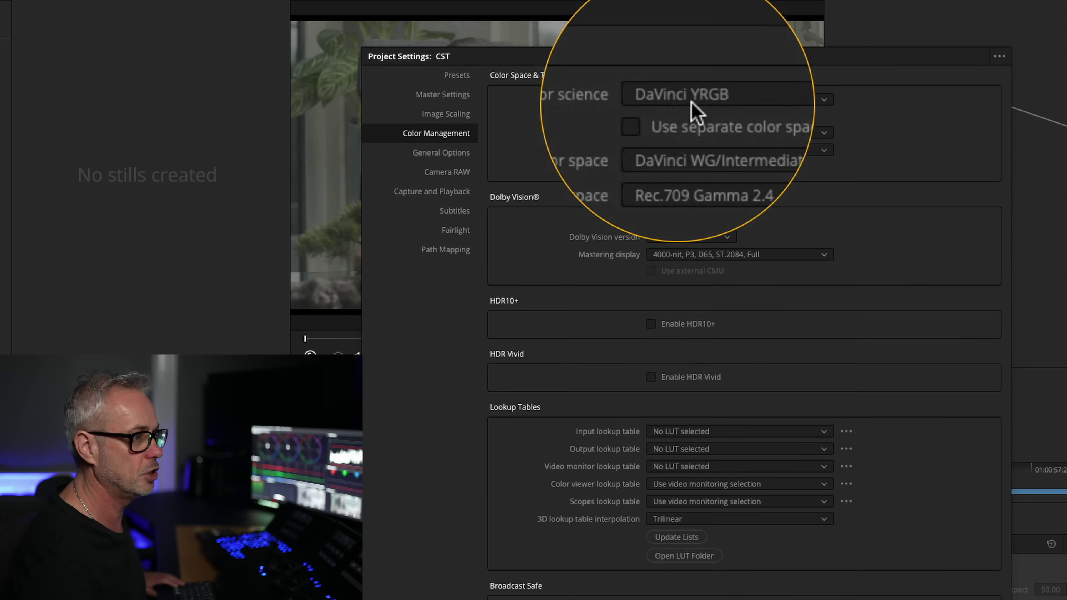
{"action": "left_click", "coordinate": [707, 99]}
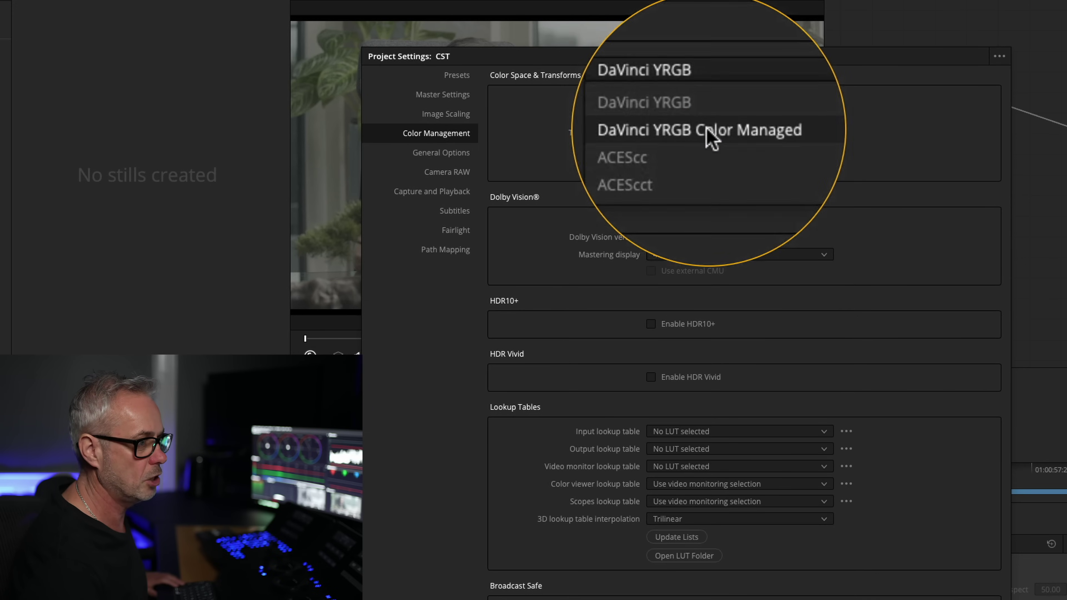
{"action": "left_click", "coordinate": [714, 99]}
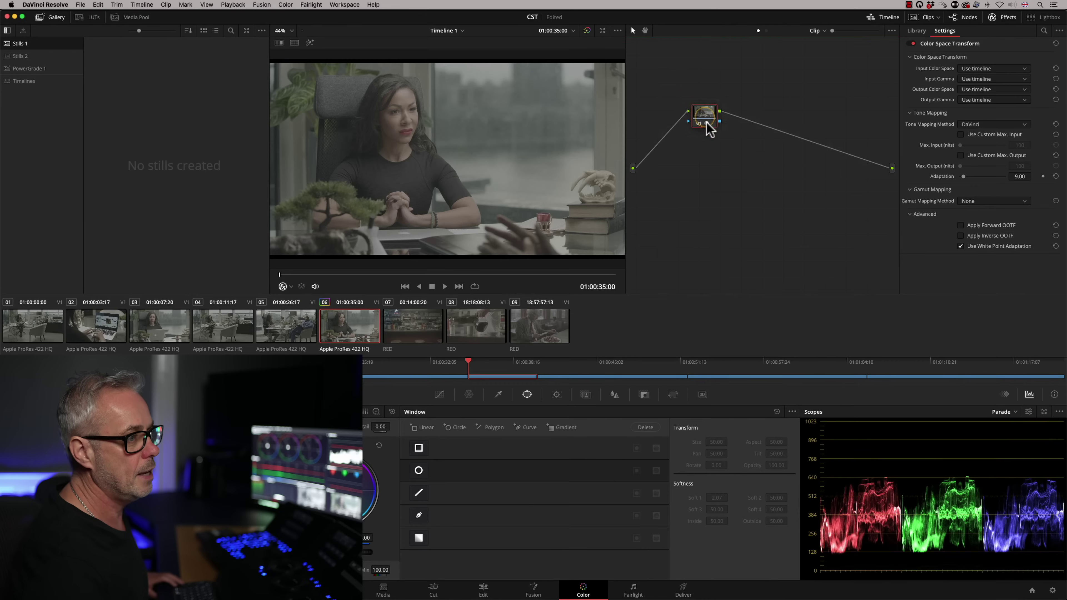
Set the Color Space Transform's input color space to ARRI Wide Gamut 3 and its input gamma to ARRI LogC3
{"action": "left_click_drag", "start_coordinate": [706, 122], "coordinate": [710, 129]}
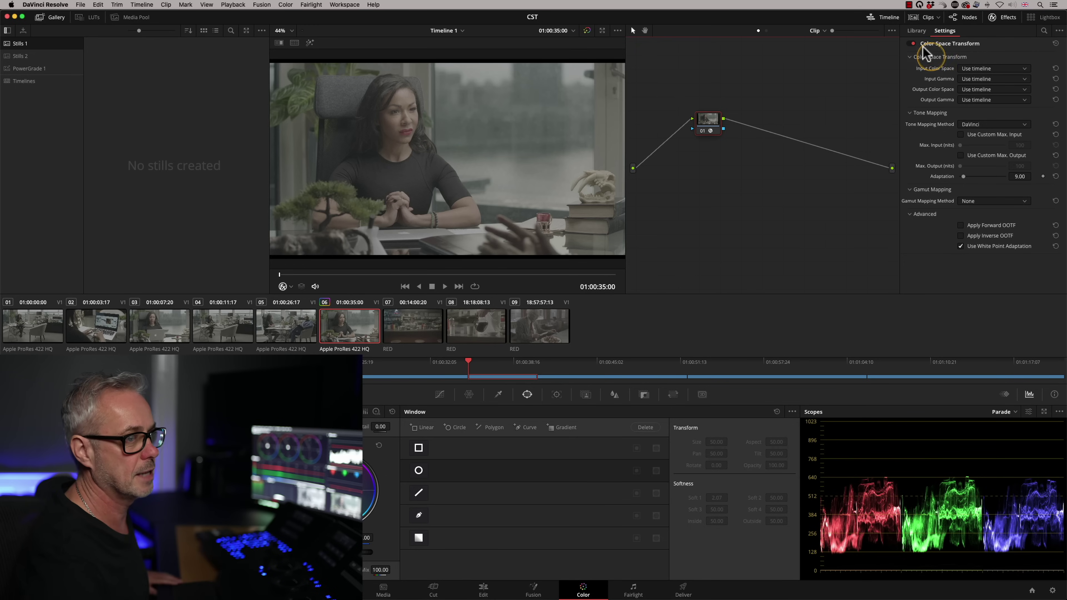
{"action": "left_click", "coordinate": [1022, 71]}
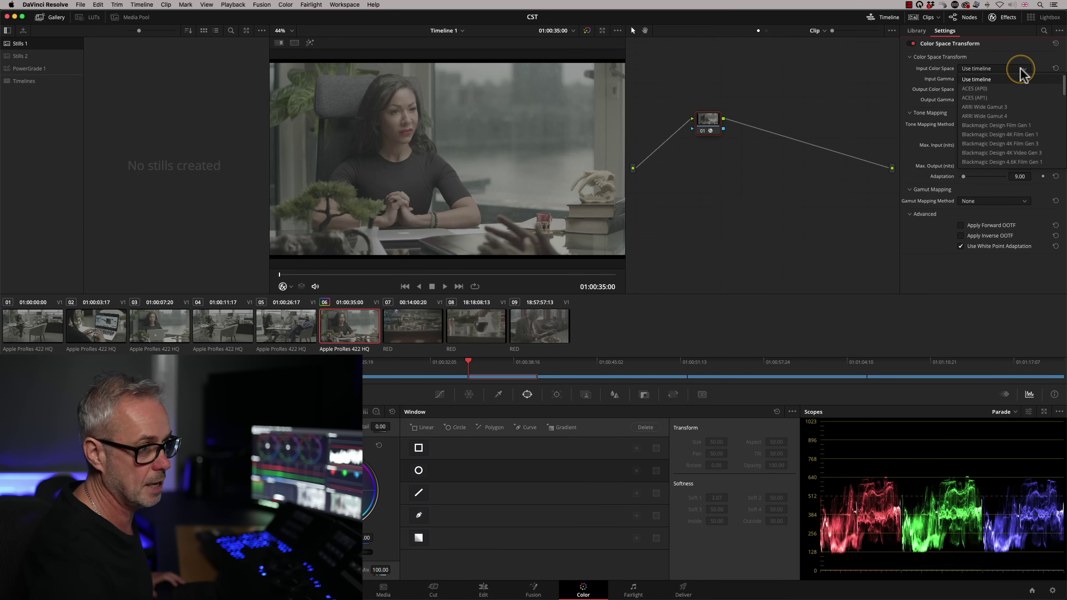
{"action": "left_click", "coordinate": [1007, 107]}
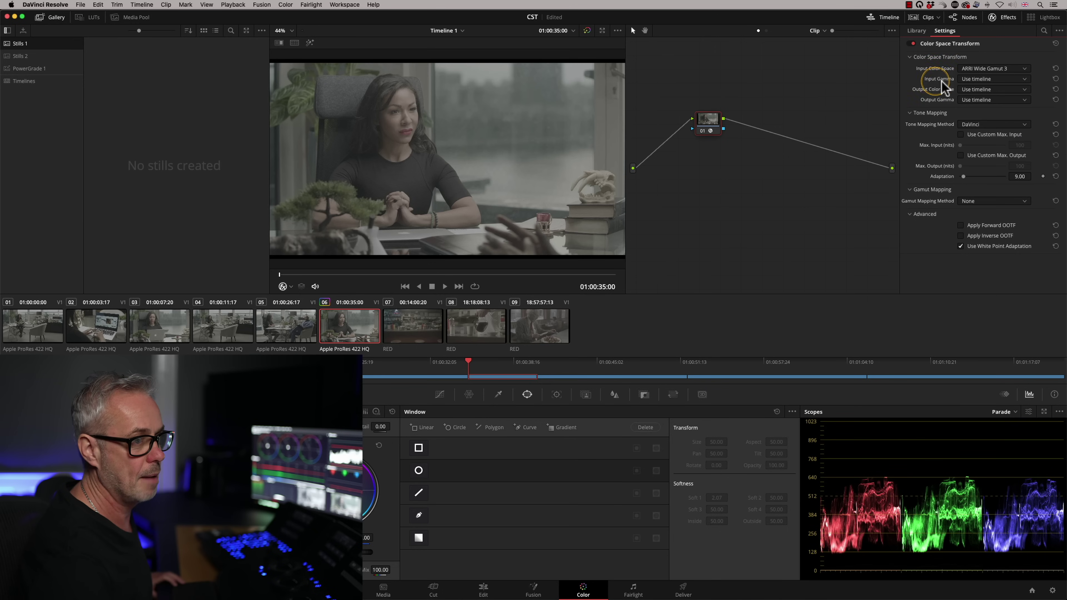
{"action": "left_click", "coordinate": [987, 80]}
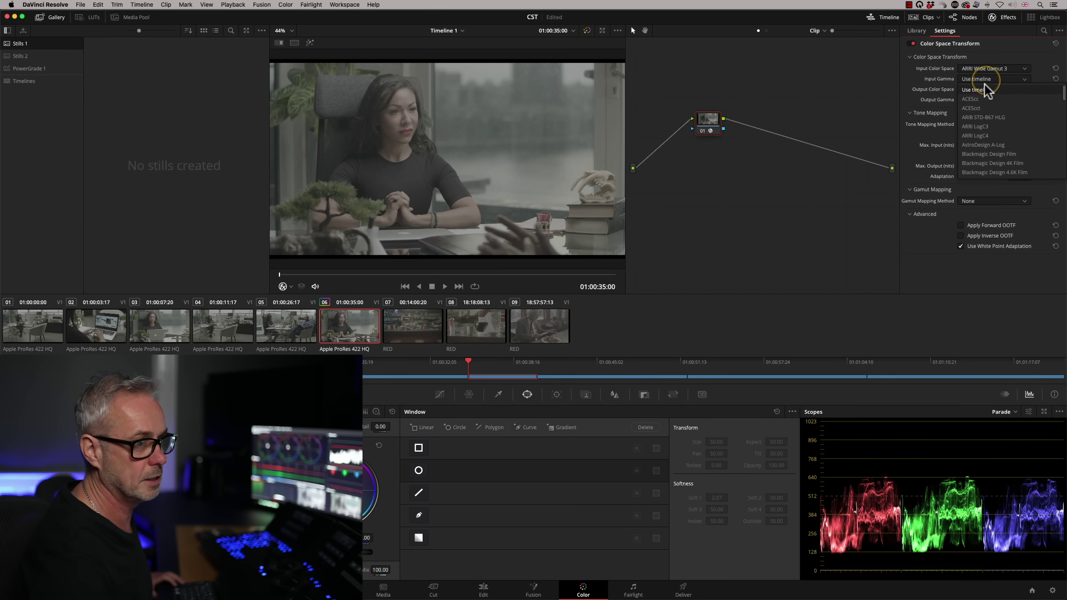
{"action": "left_click", "coordinate": [987, 126]}
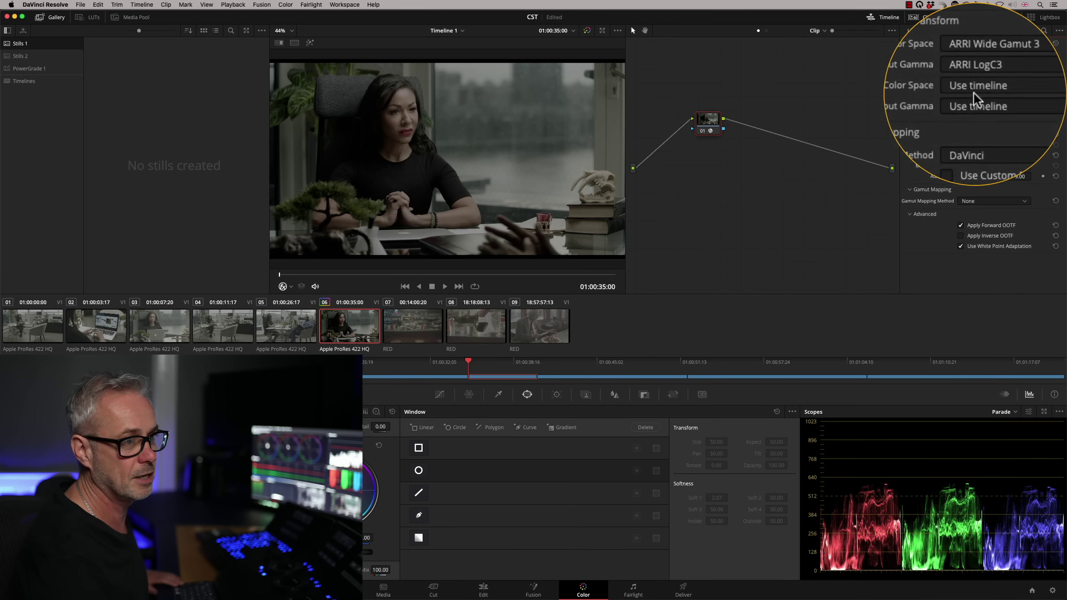
Check the project's color management, and set the Color Space Transform's output color space to Rec.709 and output gamma to Gamma 2.4
{"action": "left_click", "coordinate": [1052, 592]}
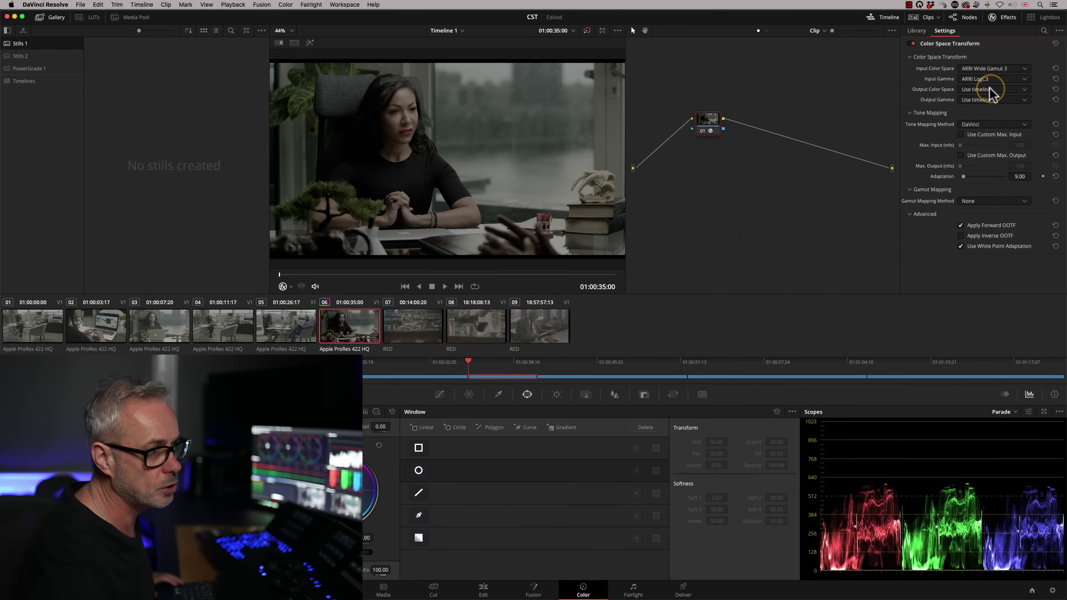
{"action": "left_click", "coordinate": [992, 90]}
{"action": "left_click_drag", "start_coordinate": [1065, 110], "coordinate": [1064, 141]}
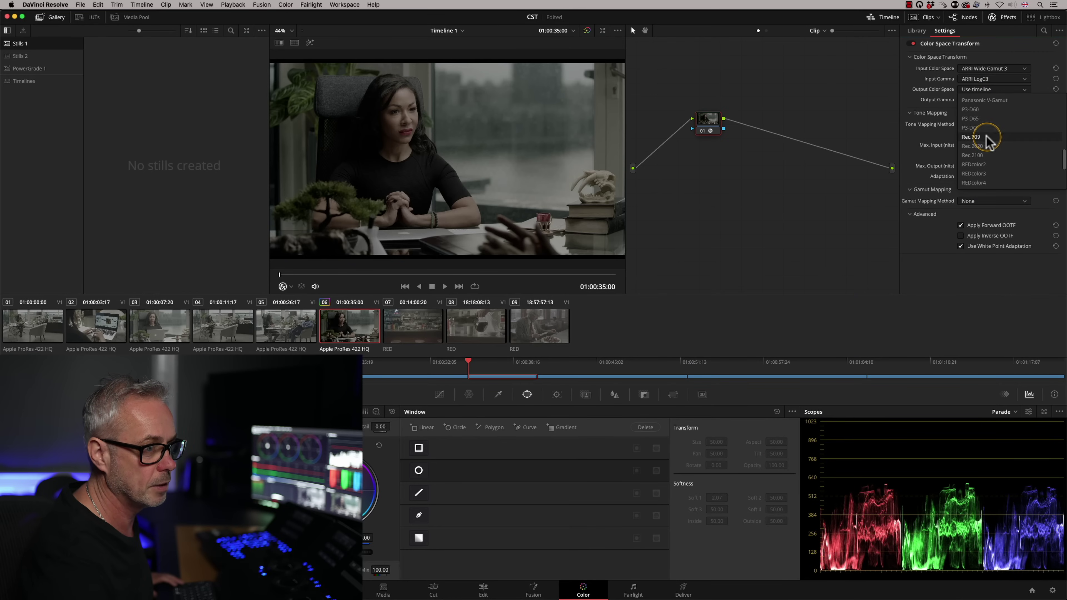
{"action": "left_click", "coordinate": [979, 137]}
{"action": "left_click", "coordinate": [1016, 103]}
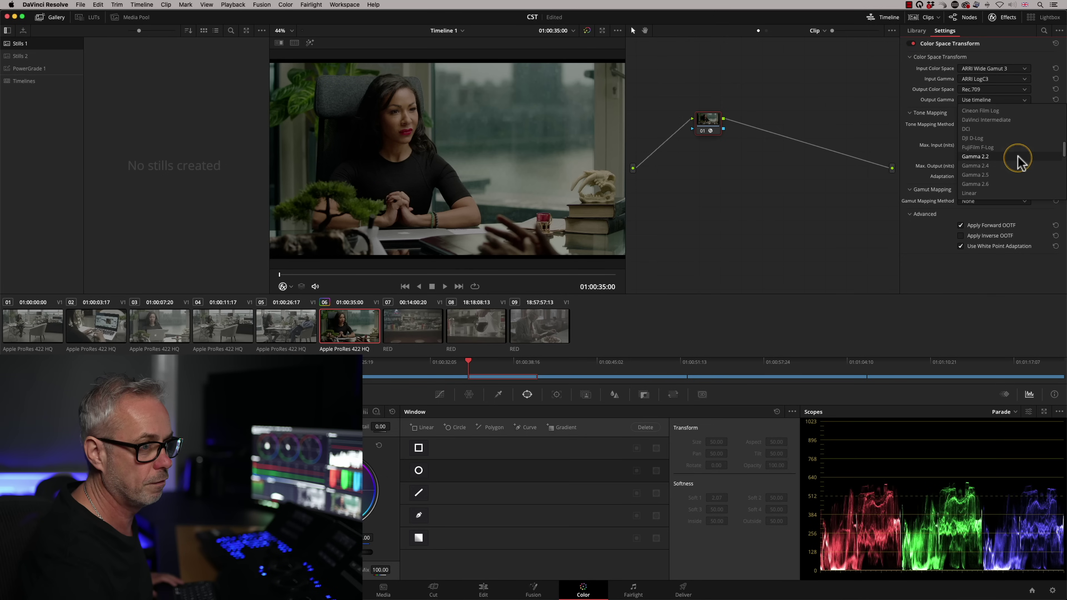
{"action": "left_click", "coordinate": [983, 165]}
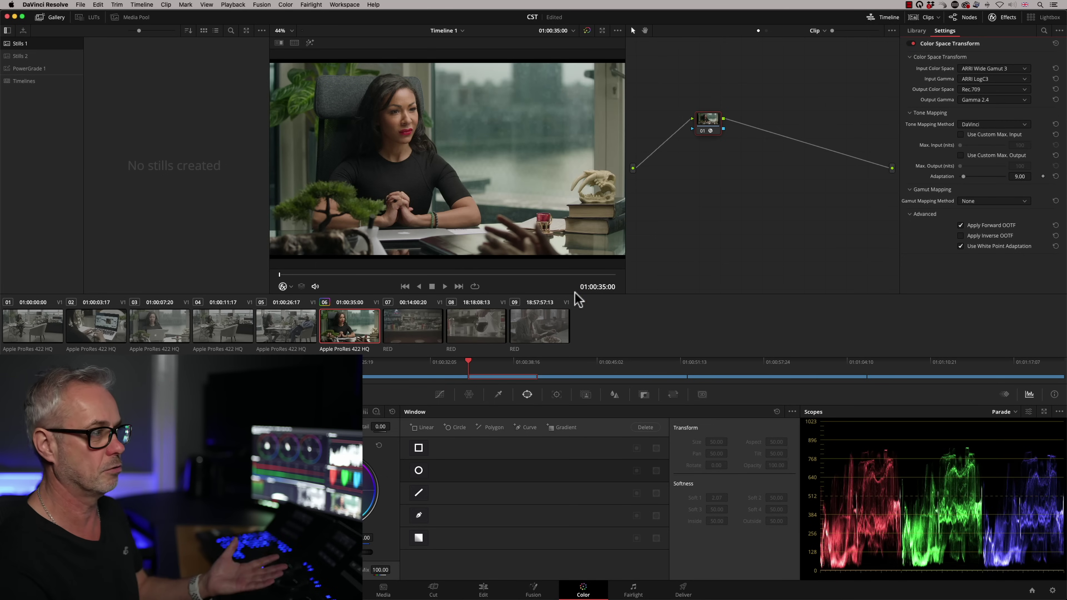
Grab a still of the transformed clip and clear the Color Space Transform from node 01
{"action": "right_click", "coordinate": [456, 91]}
{"action": "left_click", "coordinate": [483, 97]}
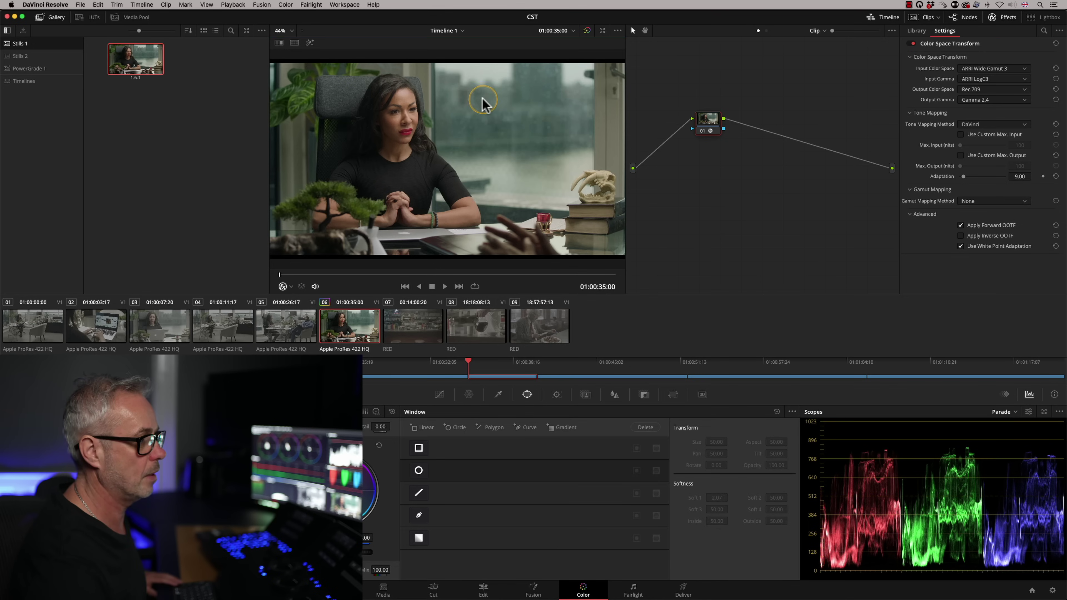
{"action": "right_click", "coordinate": [710, 134]}
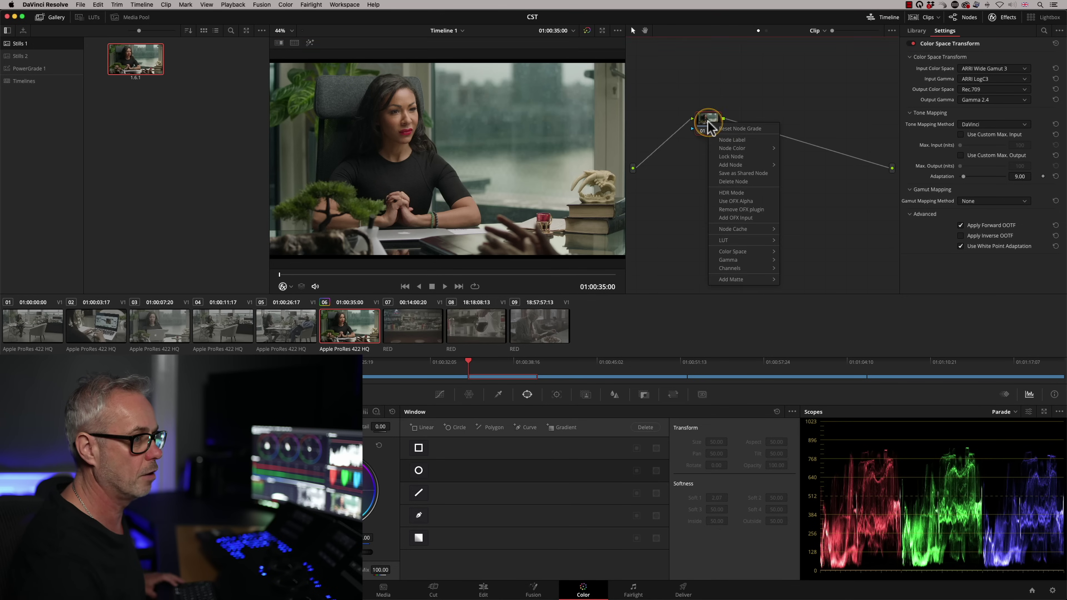
{"action": "left_click", "coordinate": [728, 140]}
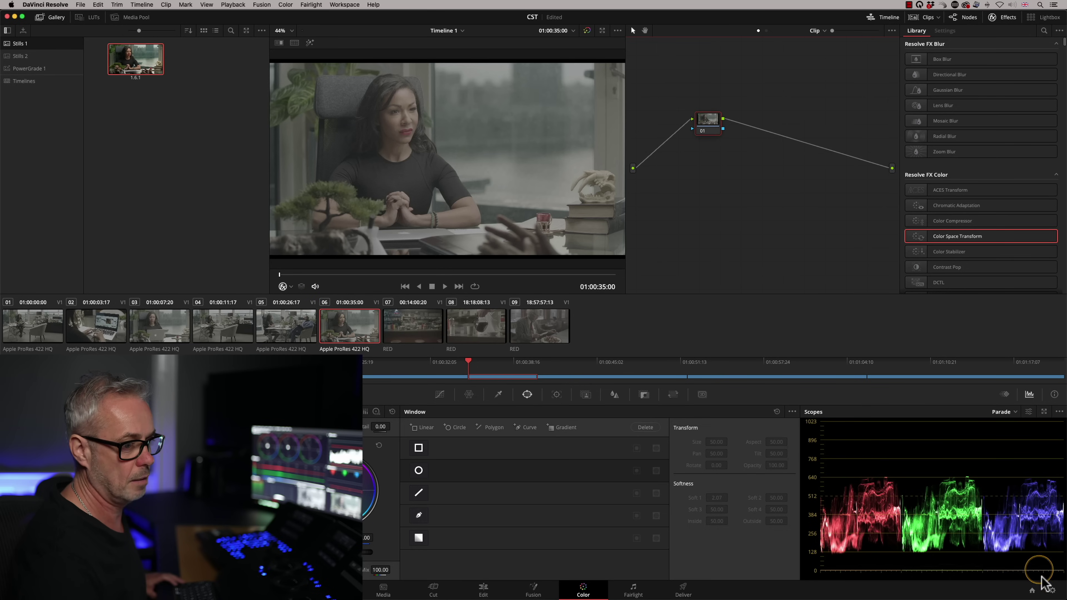
Switch the project's color science to DaVinci YRGB Color Managed and save the settings
{"action": "left_click", "coordinate": [1052, 591]}
{"action": "left_click", "coordinate": [571, 134]}
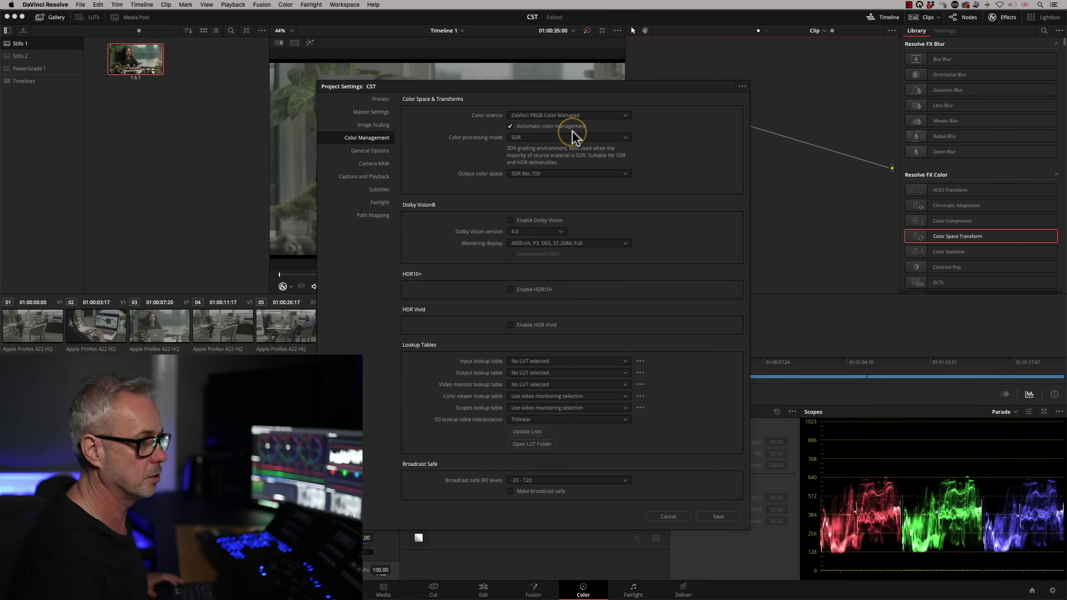
{"action": "left_click", "coordinate": [719, 517]}
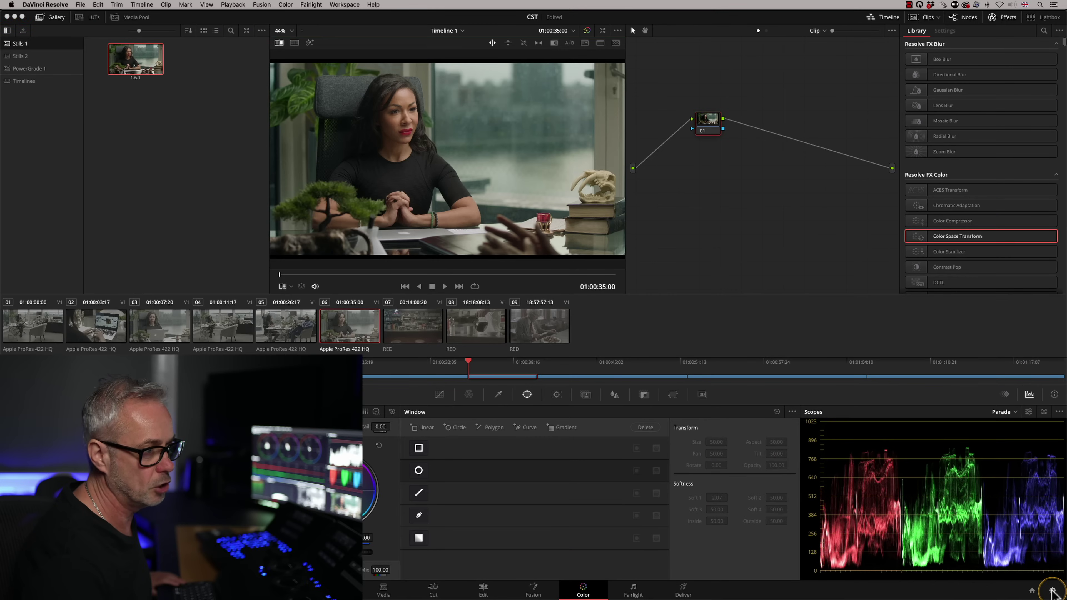
Set the project's color science to DaVinci YRGB, timeline color space to DaVinci WG/Intermediate and output color space to Rec.709 Gamma 2.4
{"action": "left_click", "coordinate": [1051, 590]}
{"action": "left_click", "coordinate": [565, 126]}
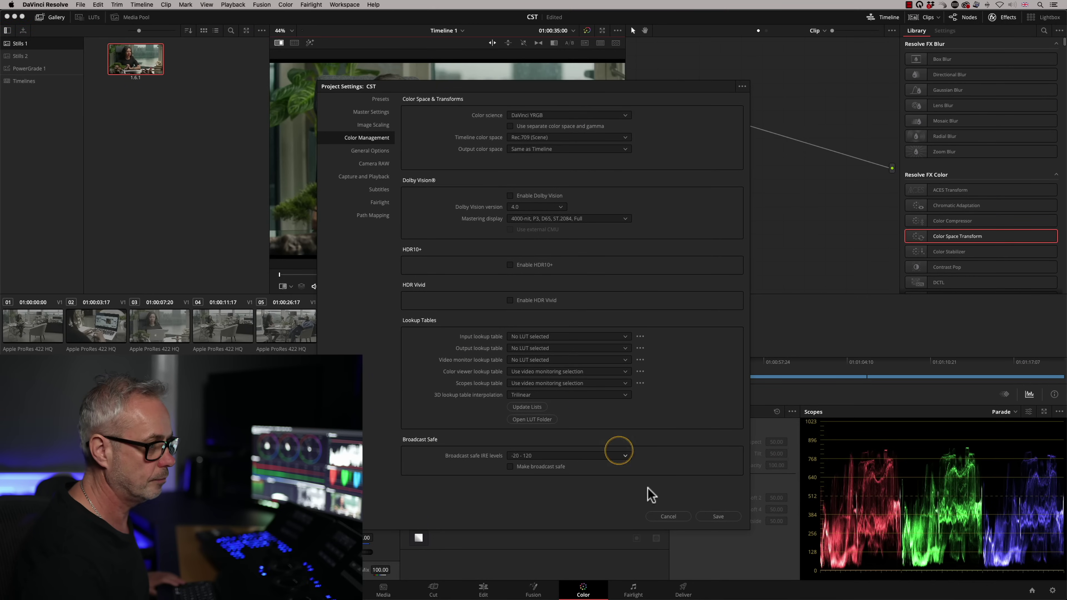
{"action": "left_click", "coordinate": [550, 138]}
{"action": "left_click_drag", "start_coordinate": [629, 194], "coordinate": [631, 167]}
{"action": "left_click", "coordinate": [577, 162]}
{"action": "left_click", "coordinate": [588, 149]}
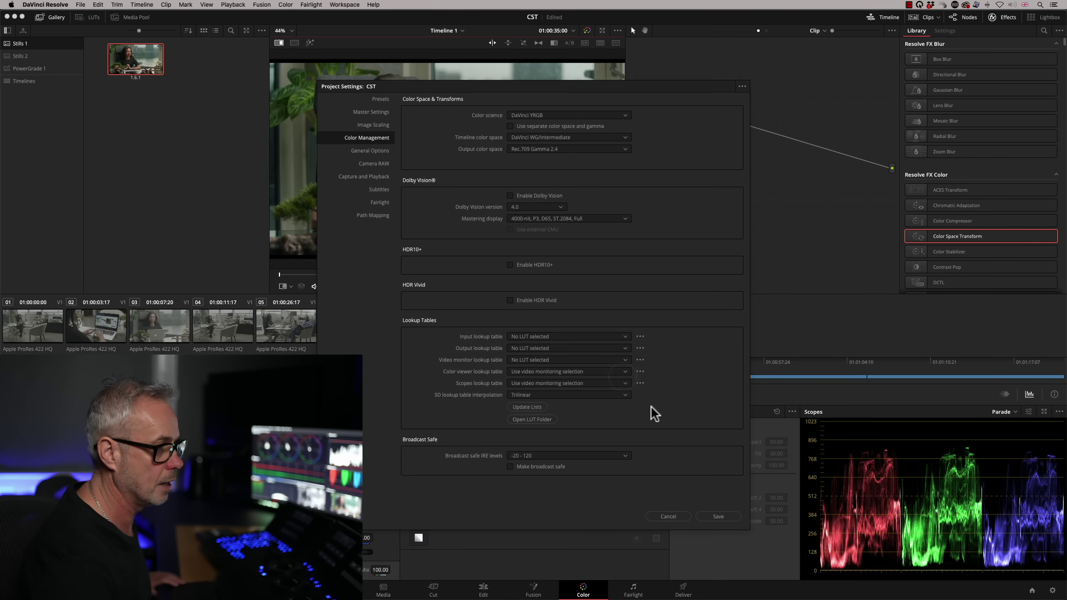
{"action": "left_click", "coordinate": [718, 516]}
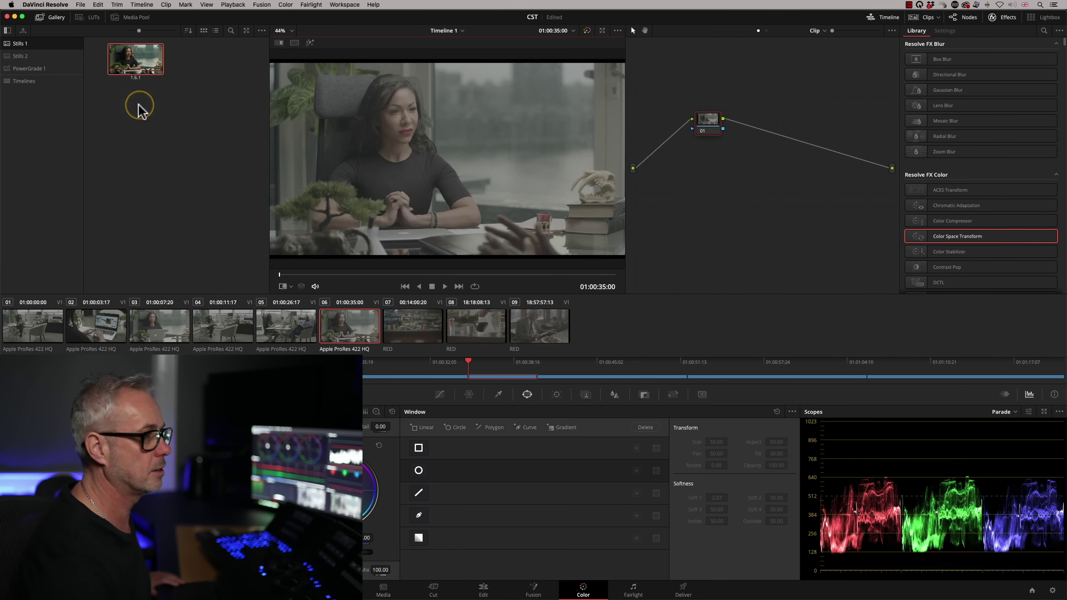
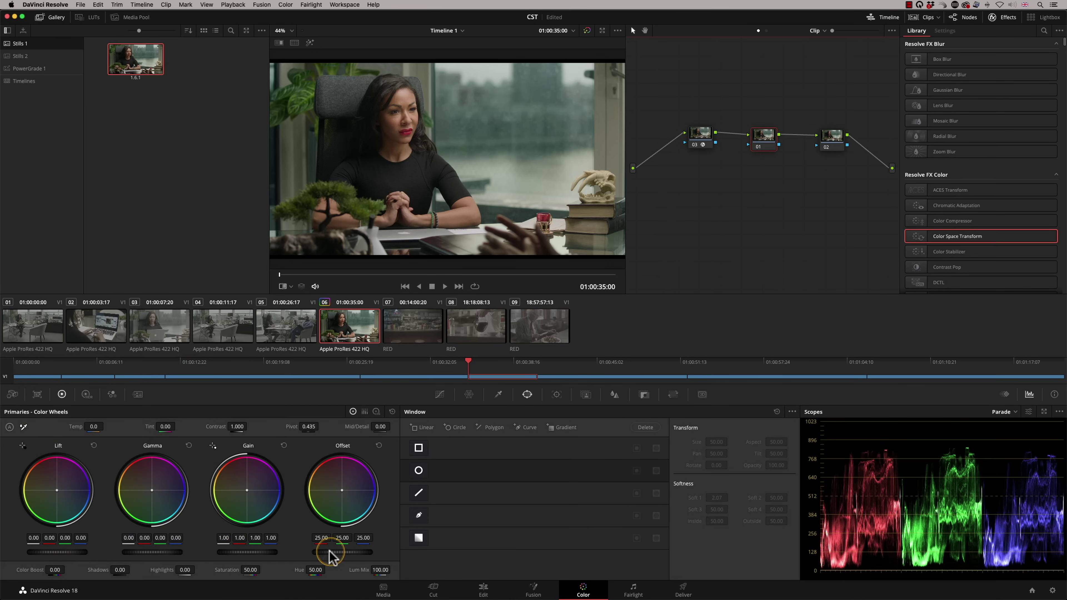
Raise the master Offset strongly on node 01, placed after the Color Space Transform node
{"action": "left_click_drag", "start_coordinate": [330, 556], "coordinate": [834, 487]}
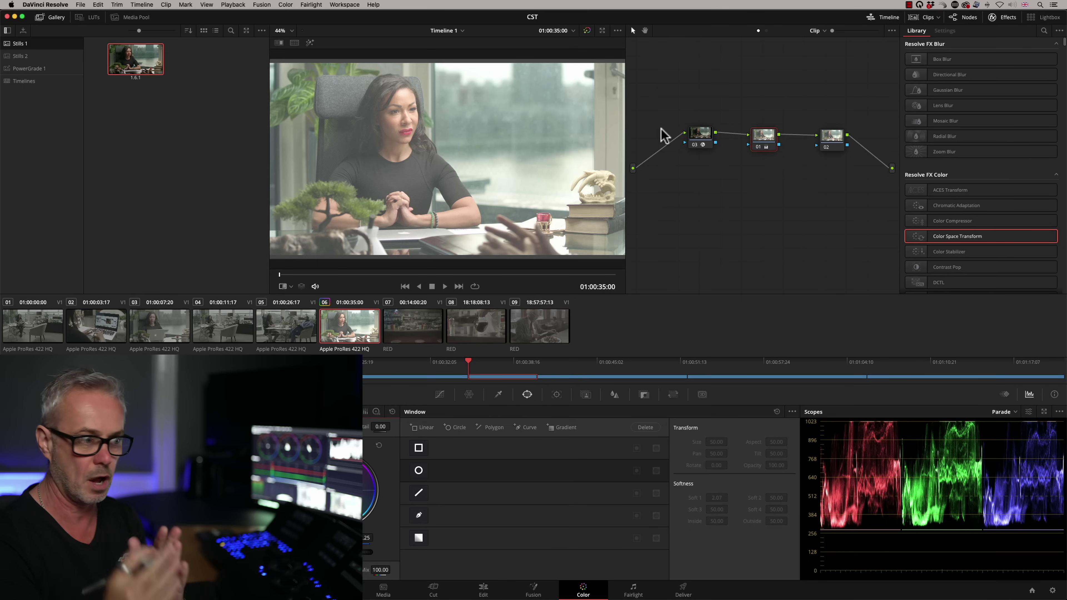
Examine the clip's gamut in the CIE Chromaticity scope alongside node 03's transform settings, and return the scope to Parade
{"action": "left_click", "coordinate": [1008, 412]}
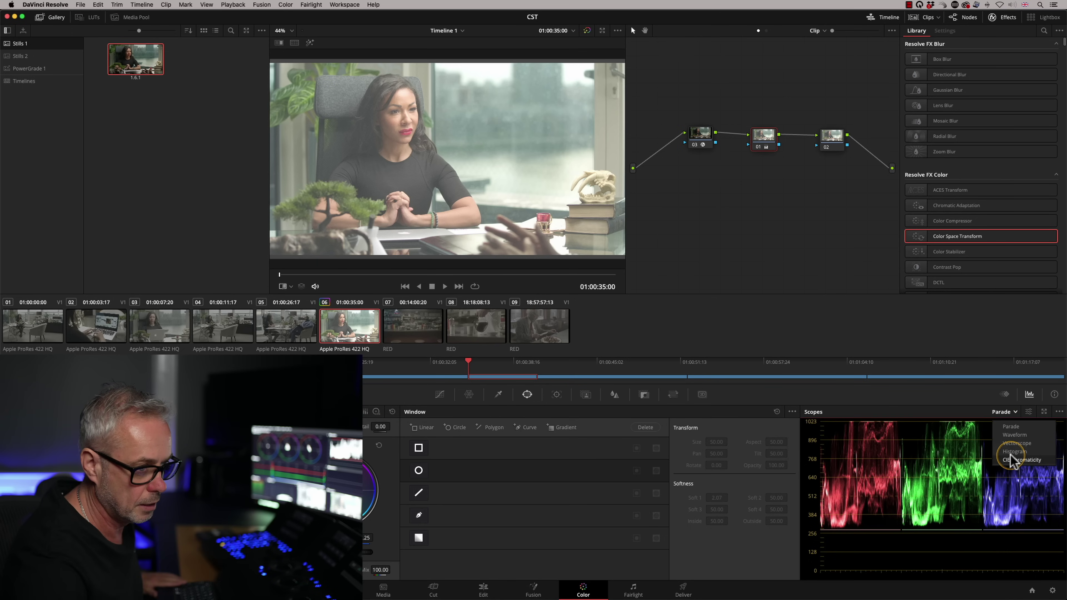
{"action": "left_click", "coordinate": [1012, 454]}
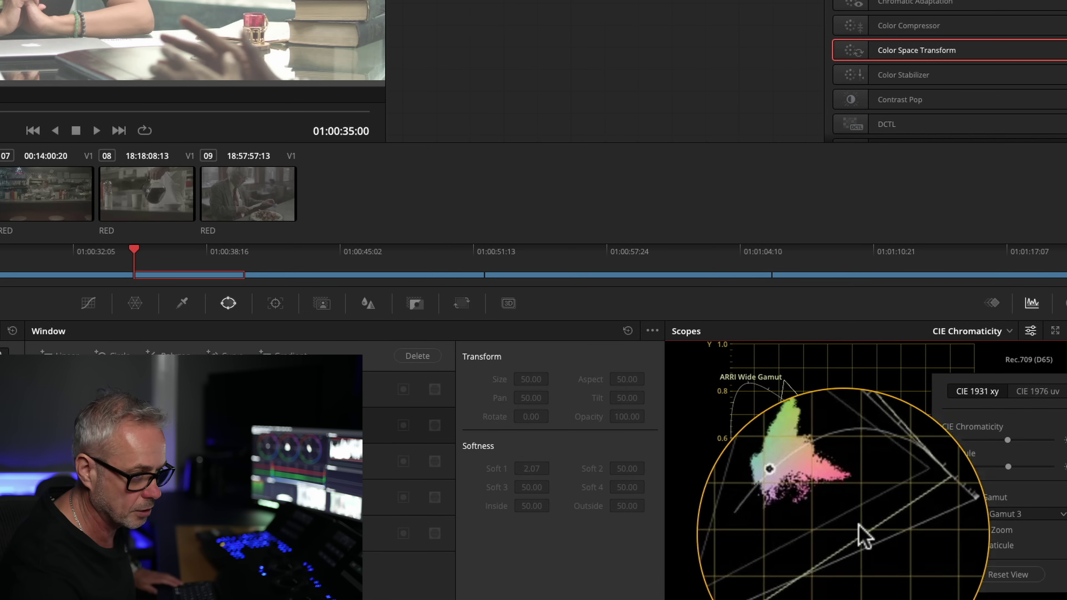
{"action": "left_click", "coordinate": [763, 389]}
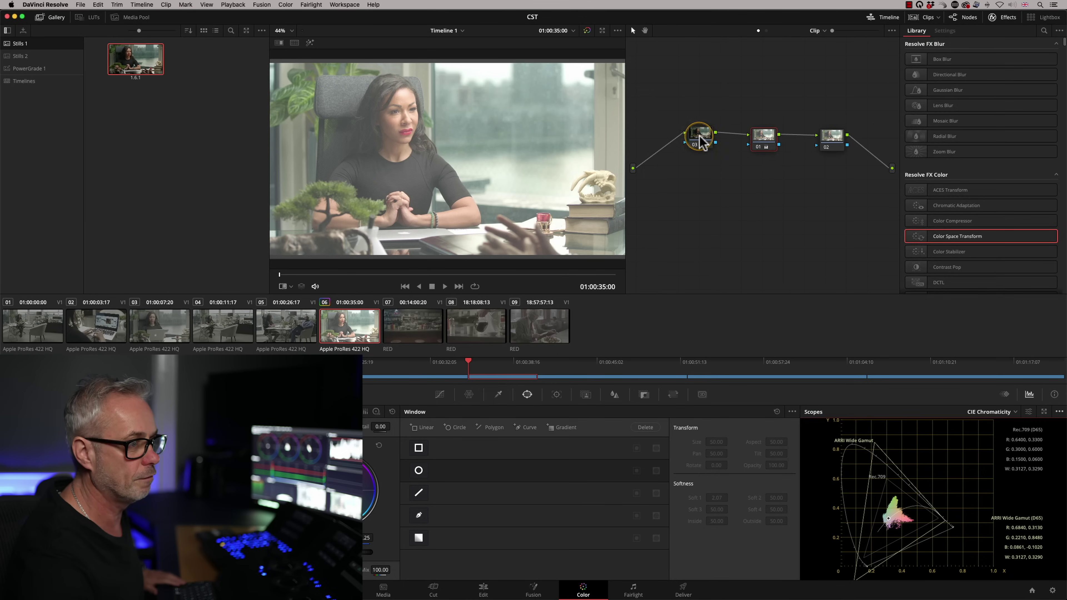
{"action": "left_click_drag", "start_coordinate": [701, 141], "coordinate": [692, 137]}
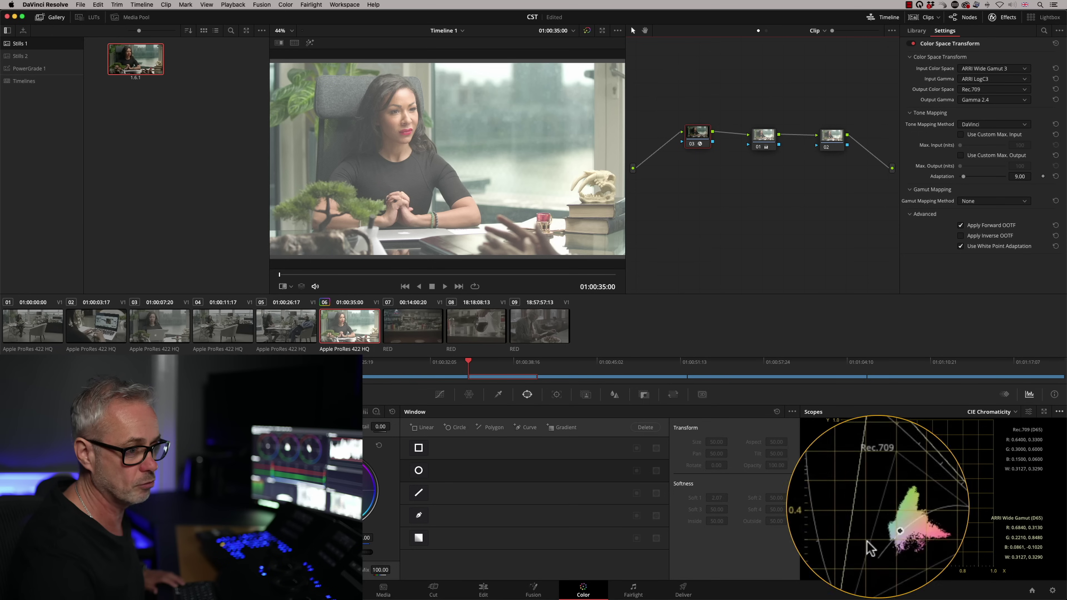
{"action": "left_click", "coordinate": [1010, 416]}
{"action": "left_click", "coordinate": [1000, 426]}
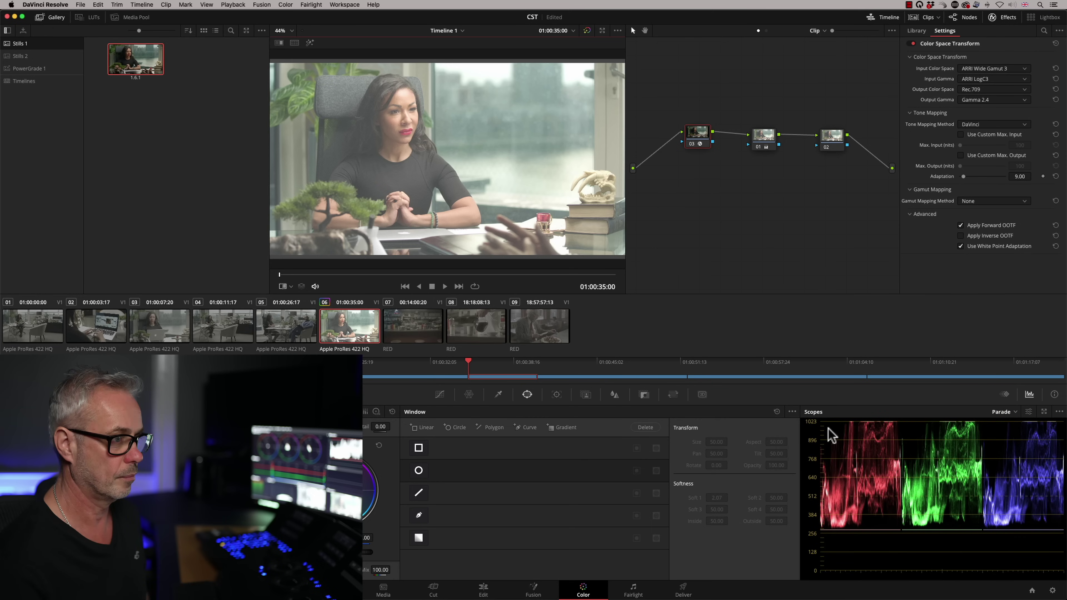
Reset the grade on node 01 and move the Color Space Transform from node 03 to node 02, the last node
{"action": "right_click", "coordinate": [764, 138]}
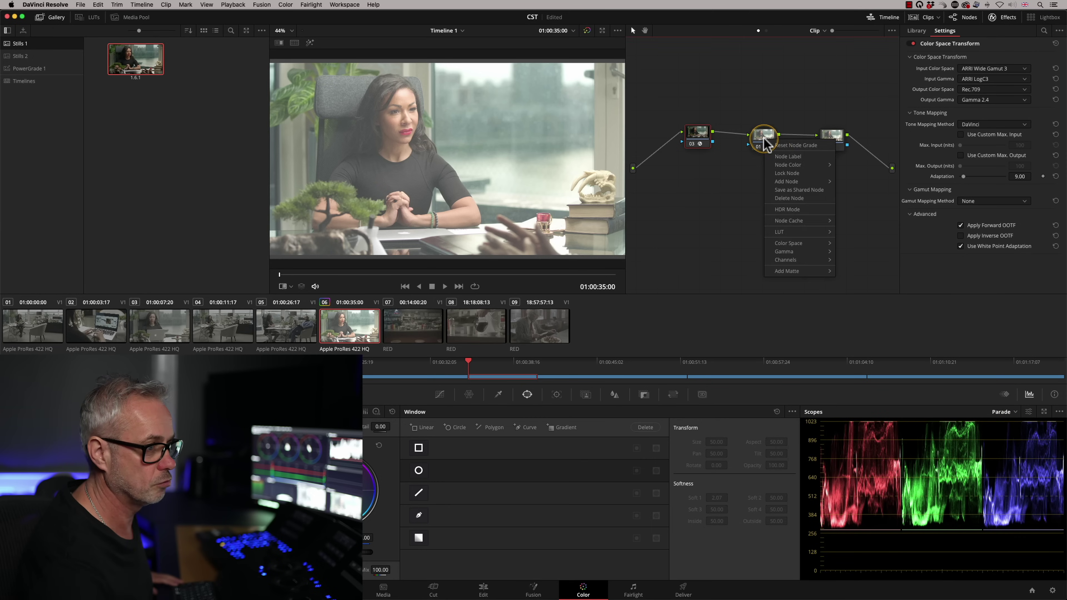
{"action": "left_click", "coordinate": [781, 146]}
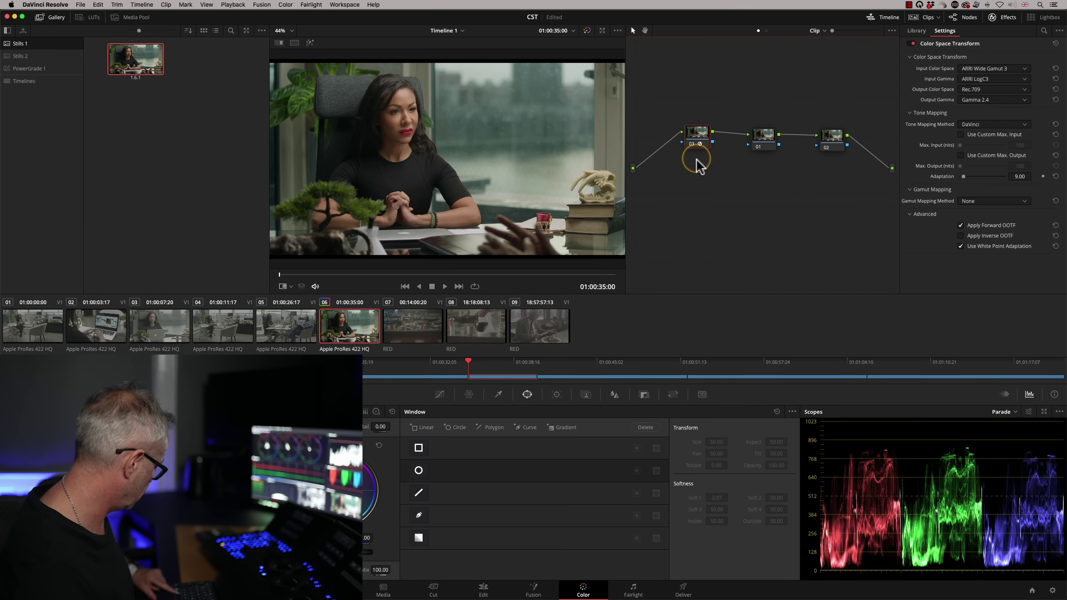
{"action": "left_click_drag", "start_coordinate": [698, 134], "coordinate": [740, 206]}
{"action": "left_click_drag", "start_coordinate": [837, 141], "coordinate": [838, 143]}
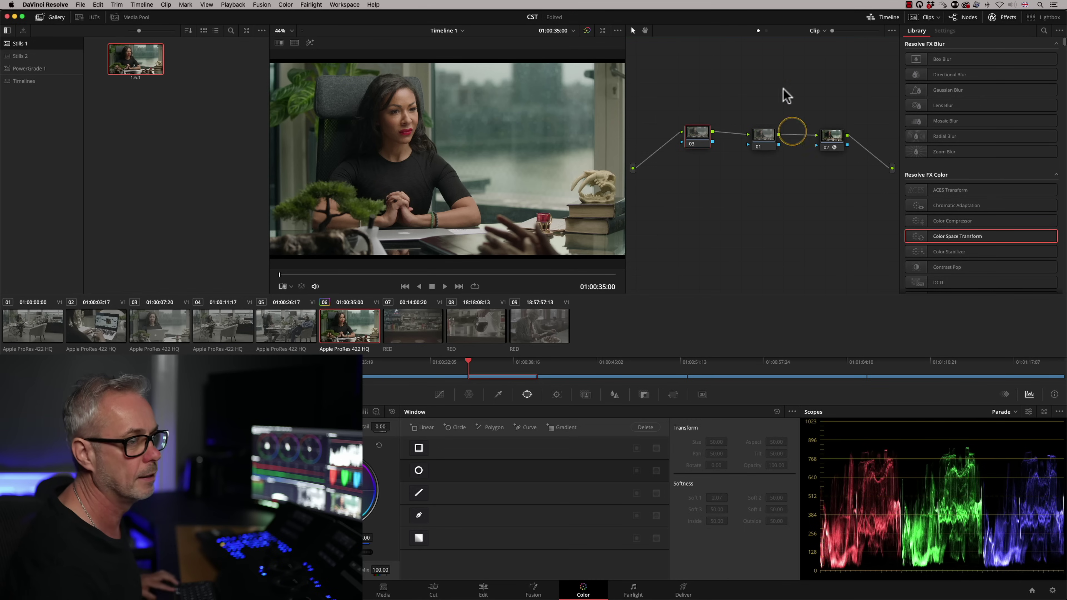
{"action": "left_click", "coordinate": [836, 142]}
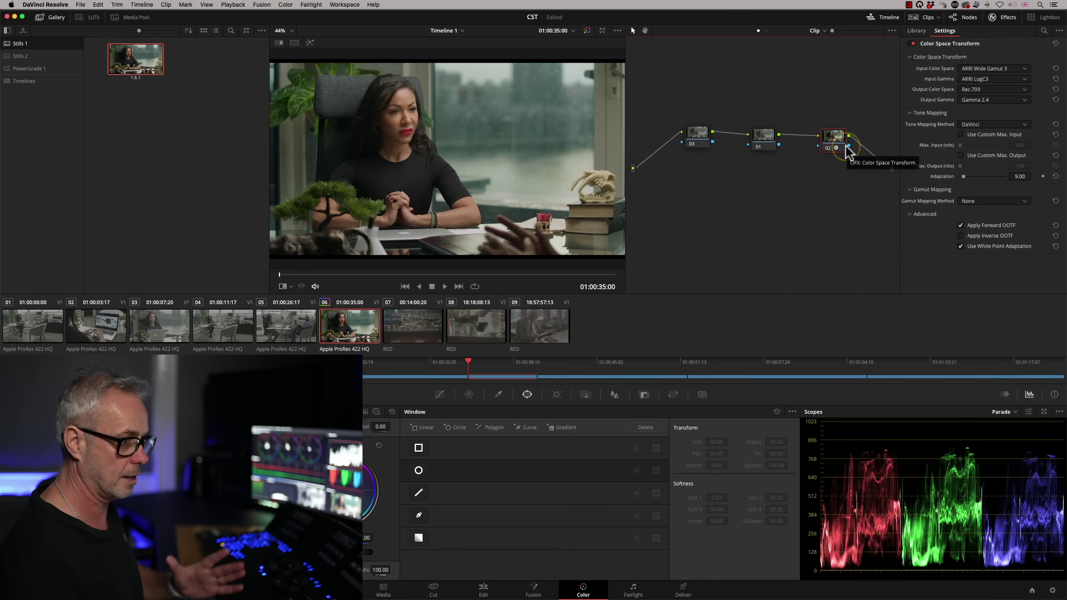
Raise the master Offset strongly on node 01, ahead of the Color Space Transform on node 02
{"action": "left_click", "coordinate": [766, 142]}
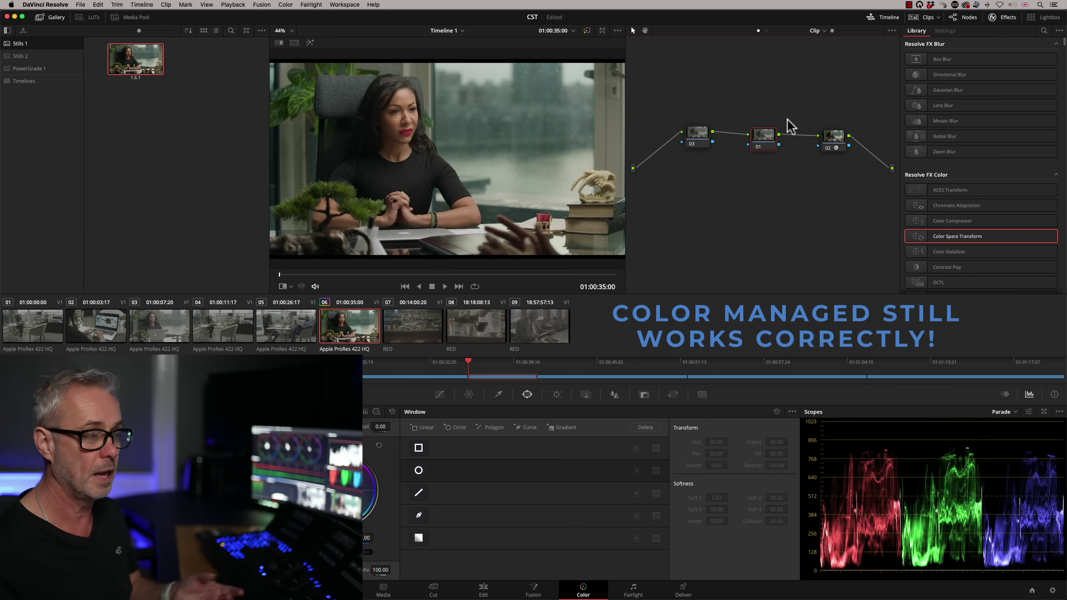
{"action": "left_click", "coordinate": [766, 157]}
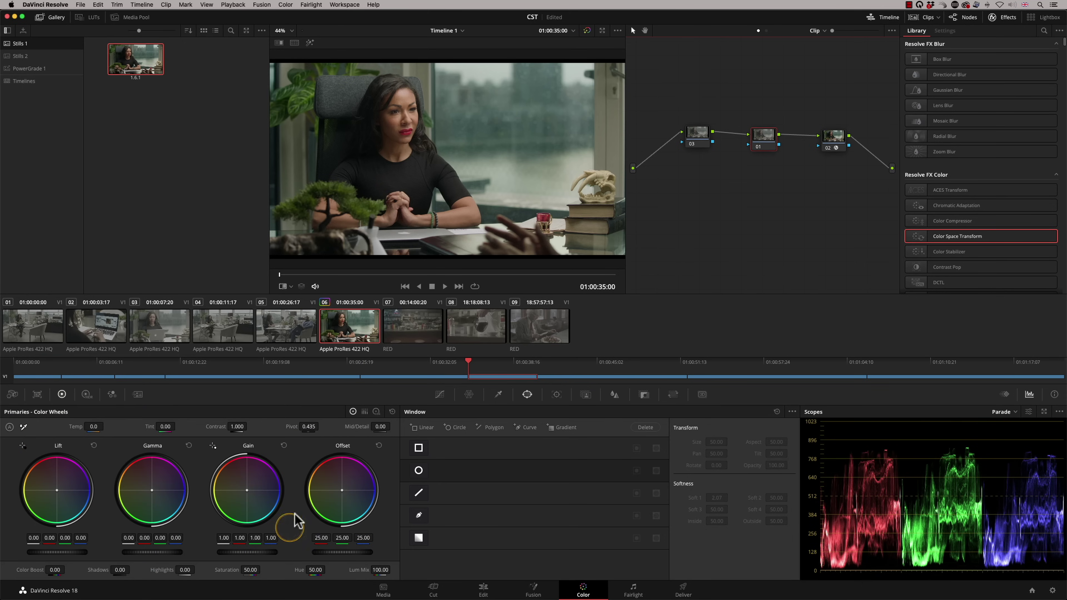
{"action": "mouse_move", "coordinate": [338, 556]}
{"action": "left_mouse_down"}
{"action": "mouse_move", "coordinate": [586, 545]}
{"action": "mouse_move", "coordinate": [647, 523]}
{"action": "left_mouse_up"}
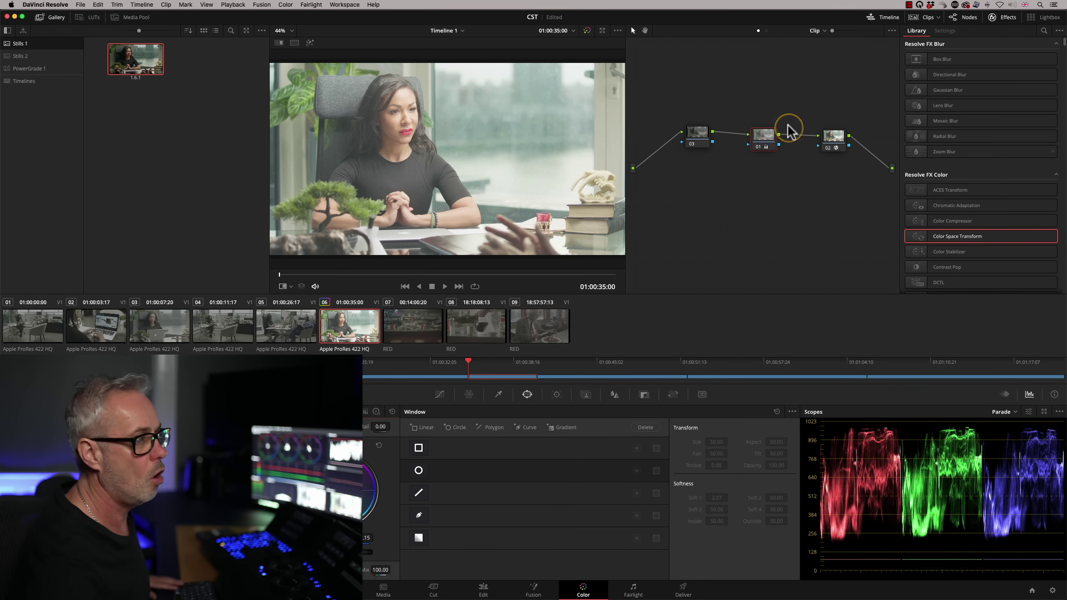
Reset the grades on the existing nodes and apply a Color Space Transform to node 03, the first node
{"action": "right_click", "coordinate": [761, 141]}
{"action": "left_click", "coordinate": [779, 159]}
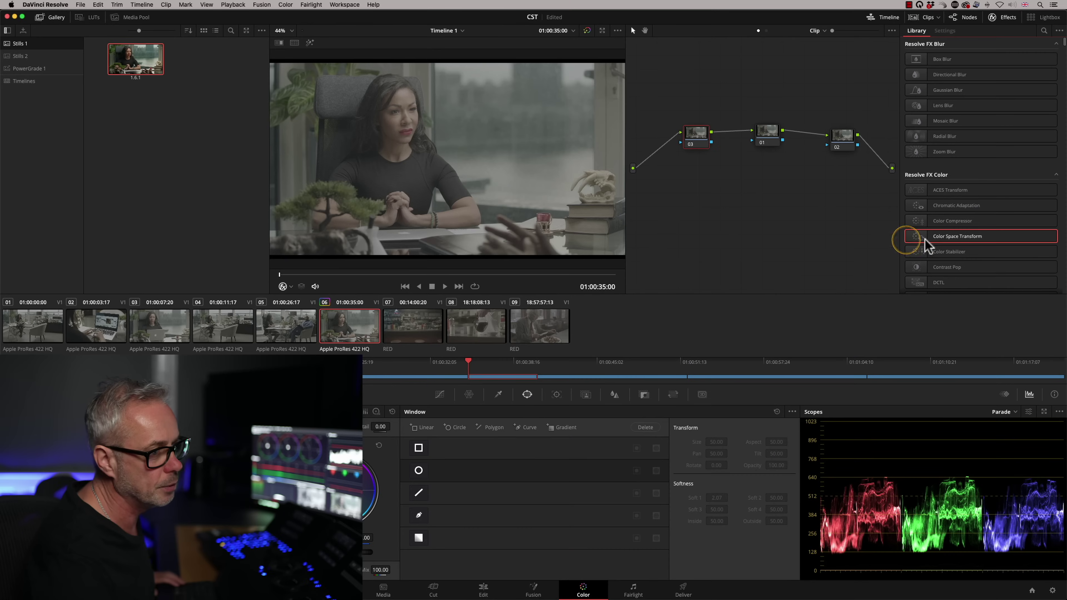
{"action": "left_click_drag", "start_coordinate": [693, 143], "coordinate": [694, 144]}
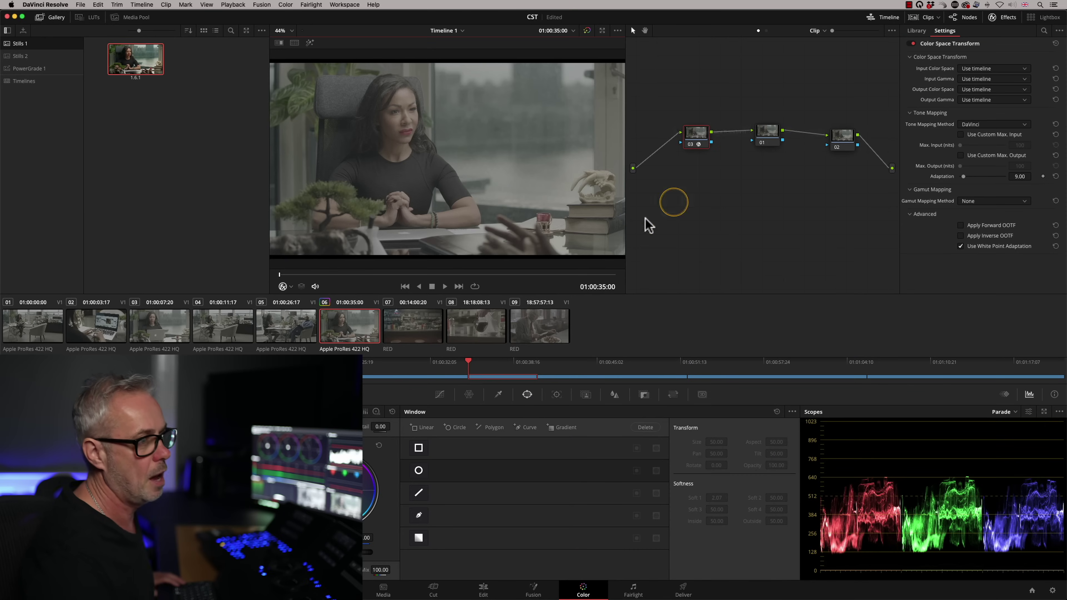
Set node 03's transform input to ARRI Wide Gamut 3 color space and ARRI LogC3 gamma
{"action": "left_click", "coordinate": [1014, 68]}
{"action": "left_click", "coordinate": [1011, 108]}
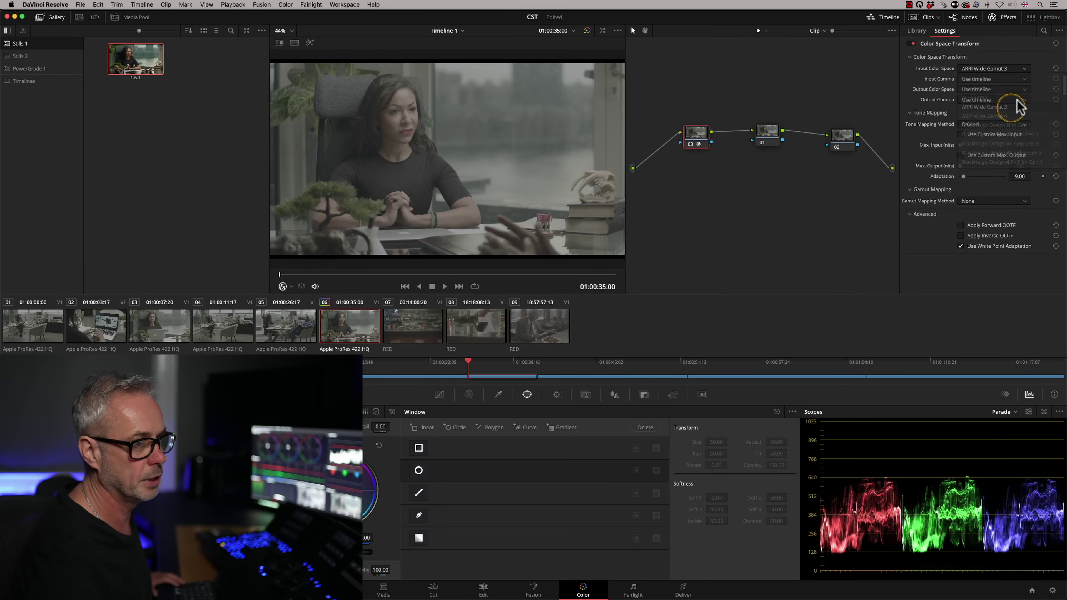
{"action": "left_click", "coordinate": [1008, 79]}
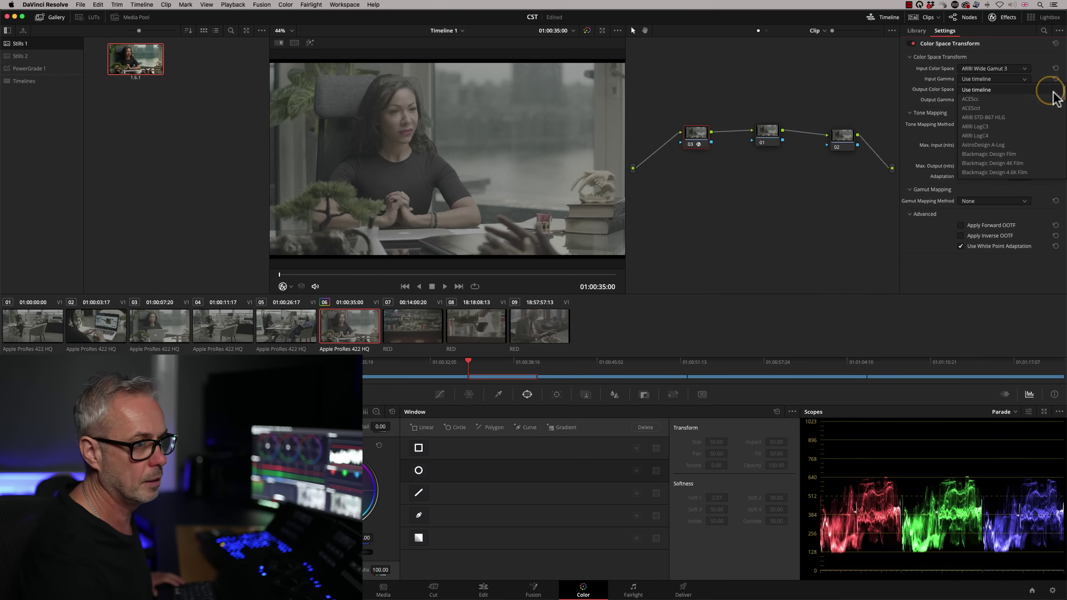
{"action": "left_click", "coordinate": [992, 125]}
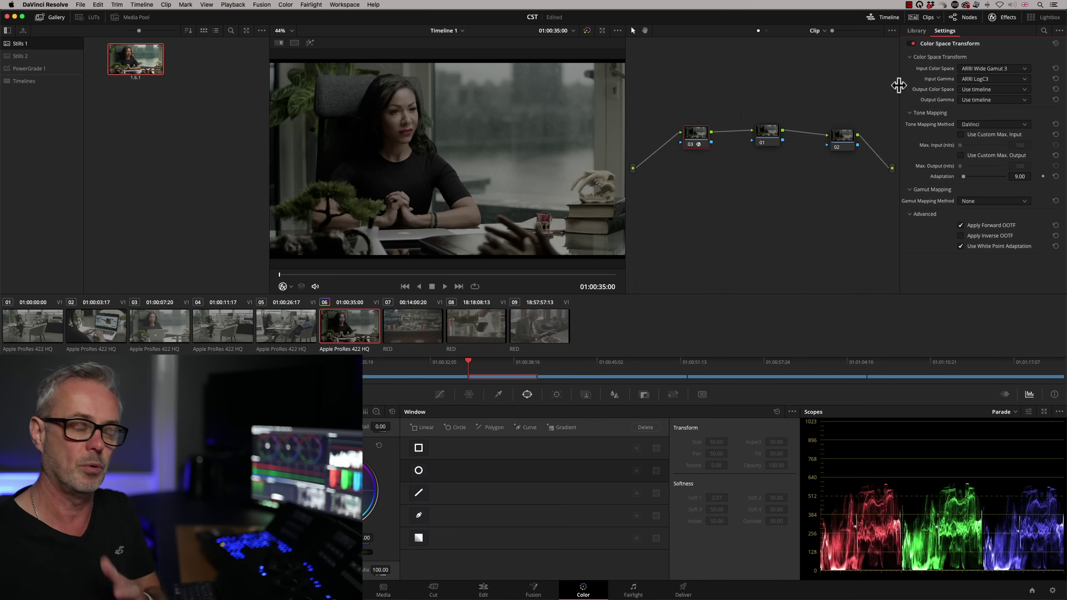
Set node 03's transform output to DaVinci Wide Gamut color space and DaVinci Intermediate gamma
{"action": "left_click", "coordinate": [1006, 90]}
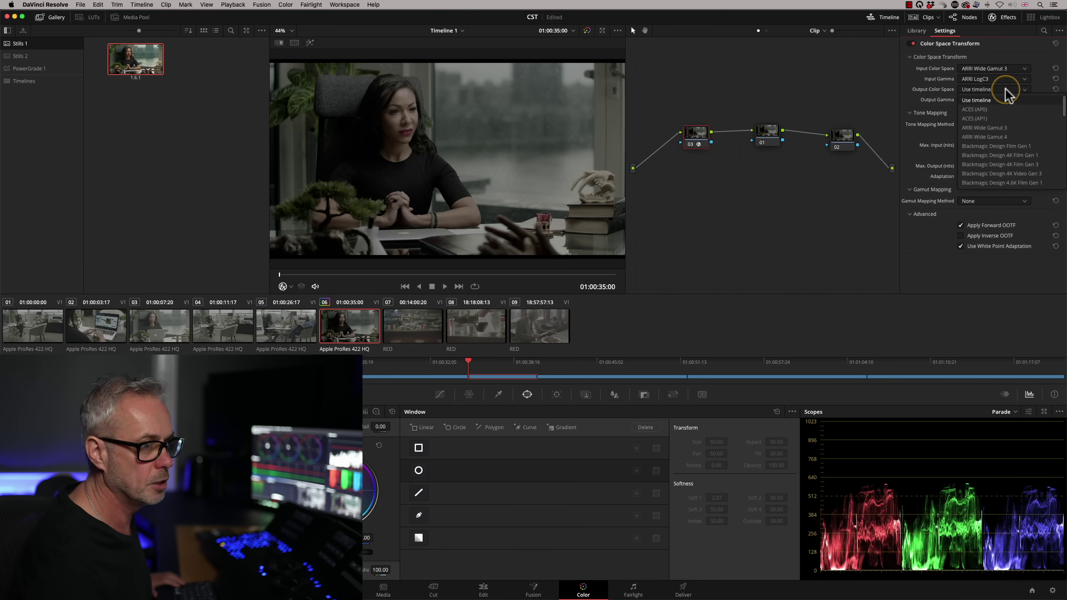
{"action": "left_click_drag", "start_coordinate": [1063, 110], "coordinate": [1064, 141]}
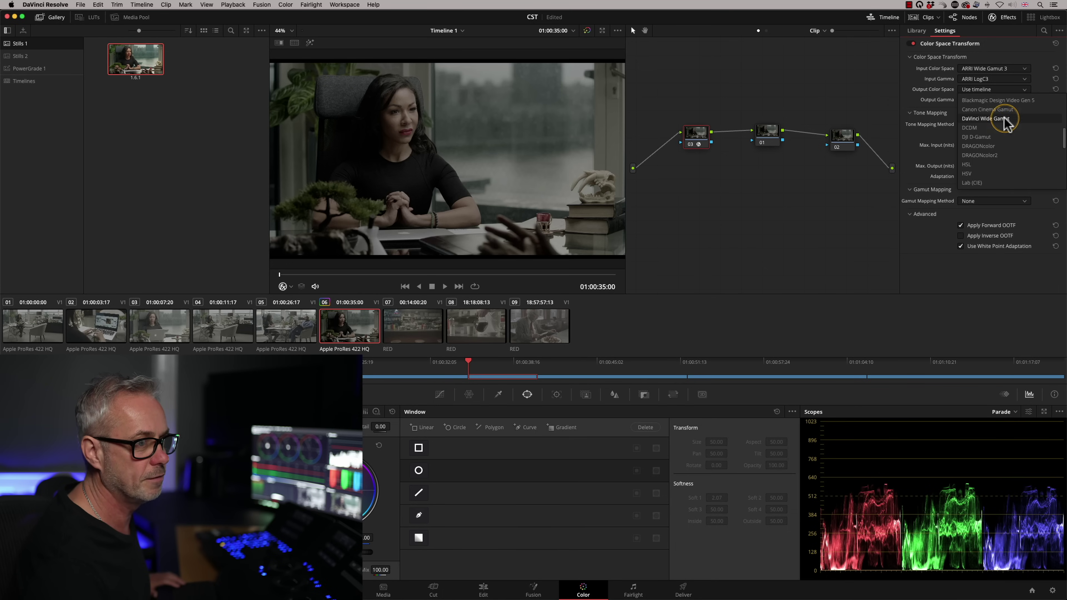
{"action": "left_click", "coordinate": [1005, 120]}
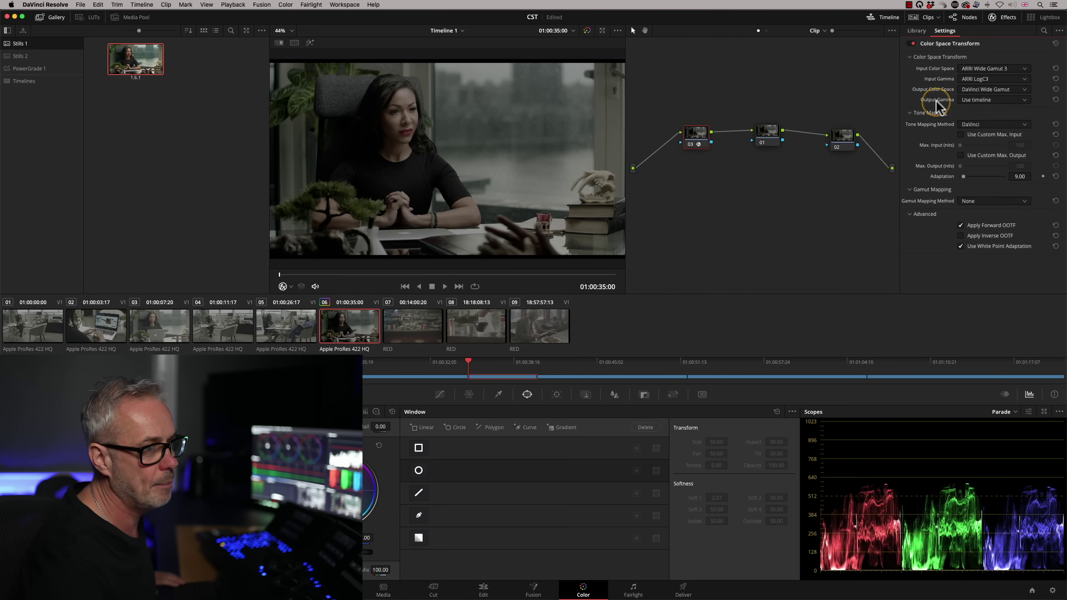
{"action": "left_click", "coordinate": [1019, 103]}
{"action": "left_click_drag", "start_coordinate": [1060, 122], "coordinate": [1063, 152]}
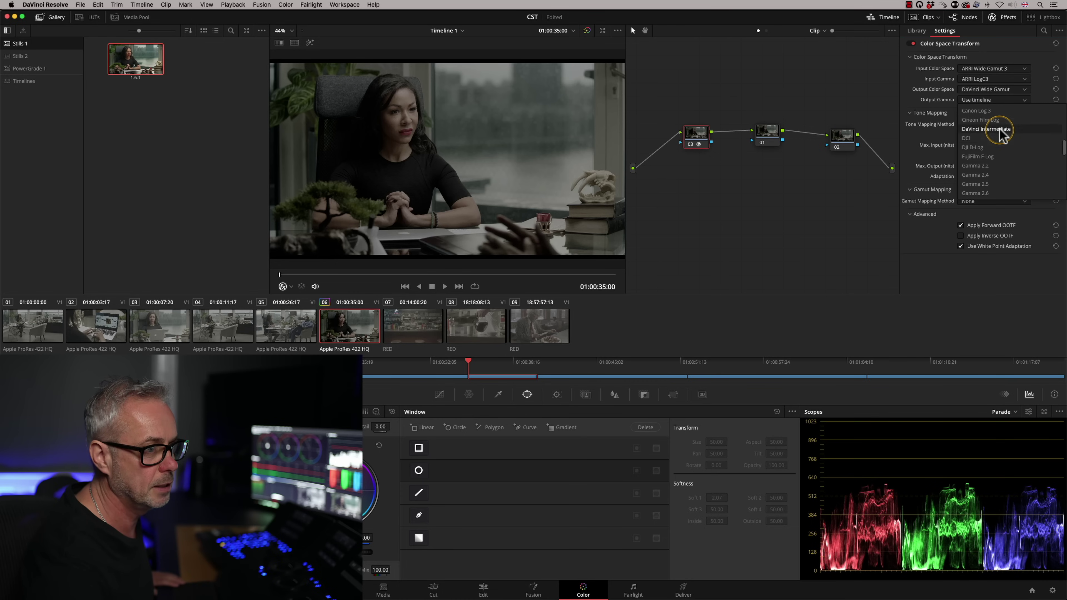
{"action": "left_click", "coordinate": [1001, 130]}
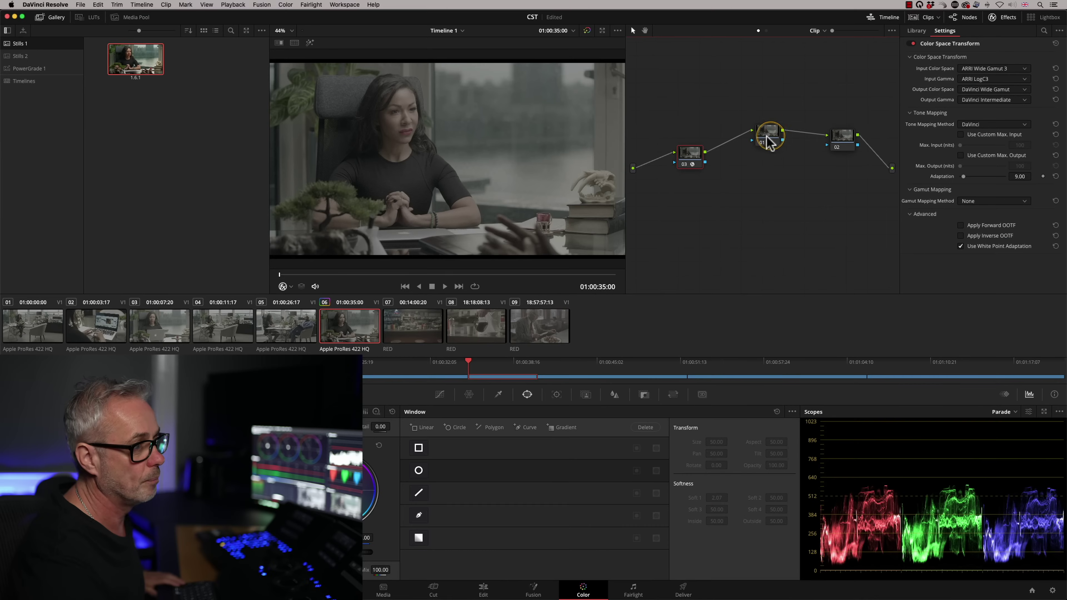
Apply a second Color Space Transform to node 02, the last node, and line up the nodes in the graph
{"action": "left_click", "coordinate": [771, 151]}
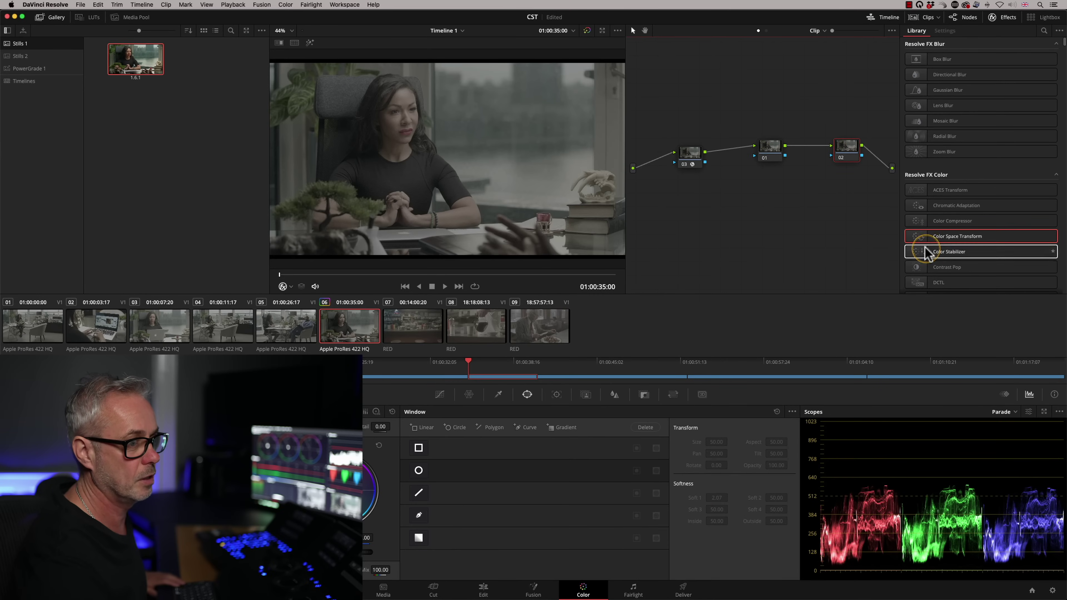
{"action": "left_click_drag", "start_coordinate": [850, 156], "coordinate": [850, 156]}
{"action": "left_click_drag", "start_coordinate": [770, 150], "coordinate": [751, 162]}
{"action": "left_click_drag", "start_coordinate": [851, 156], "coordinate": [848, 154]}
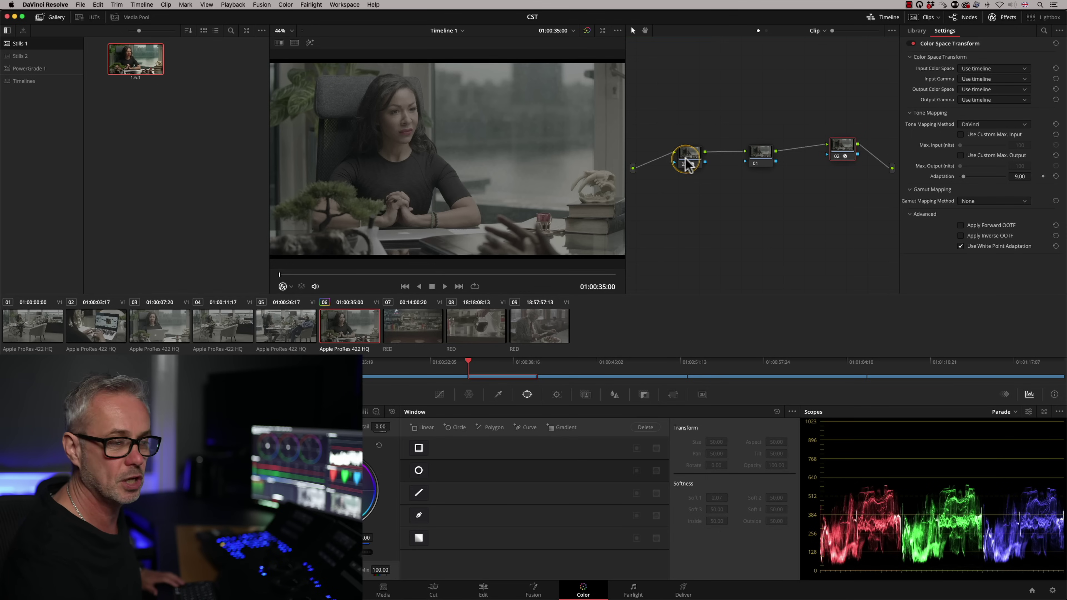
Set node 02's transform input to DaVinci Wide Gamut color space and DaVinci Intermediate gamma
{"action": "left_click", "coordinate": [985, 69]}
{"action": "left_click", "coordinate": [1012, 101]}
{"action": "left_click", "coordinate": [1001, 79]}
{"action": "left_click", "coordinate": [1007, 147]}
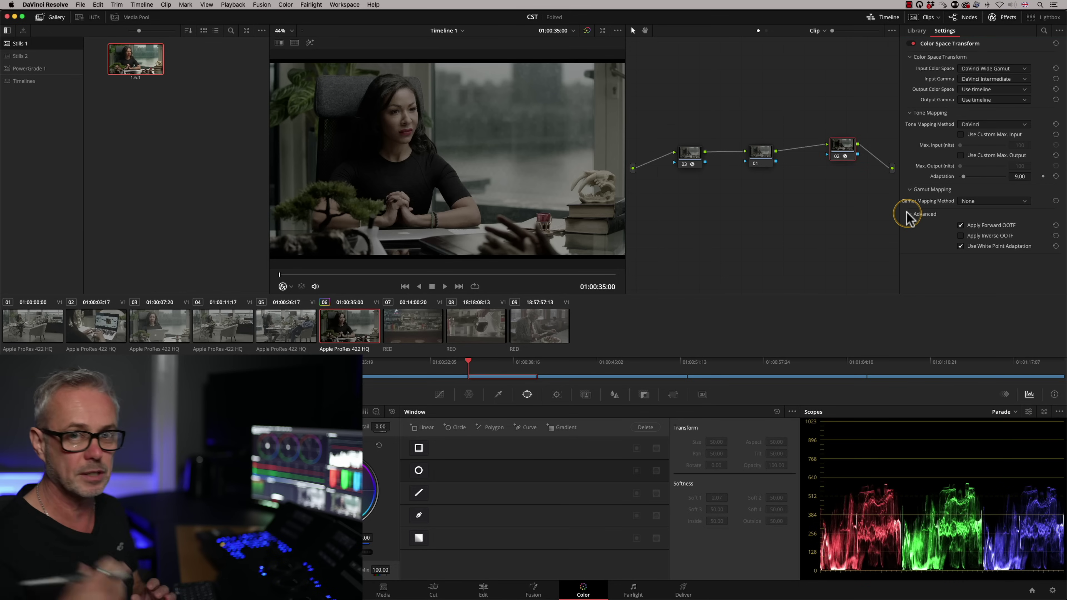
Set node 02's transform output to Rec.709 color space and Gamma 2.4
{"action": "left_click", "coordinate": [1024, 90]}
{"action": "left_click", "coordinate": [1025, 100]}
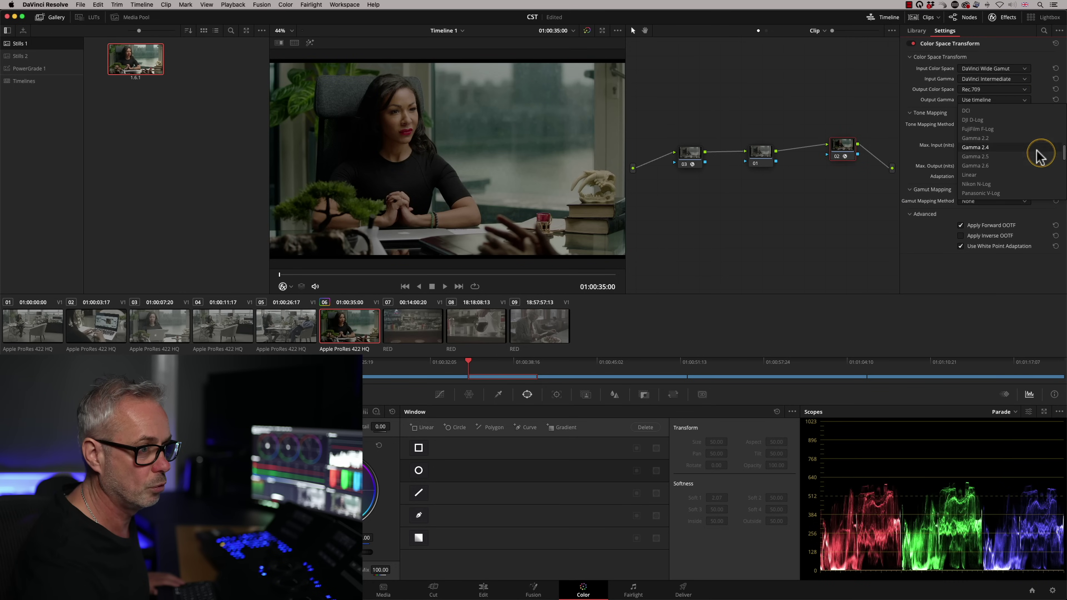
{"action": "left_click", "coordinate": [975, 147]}
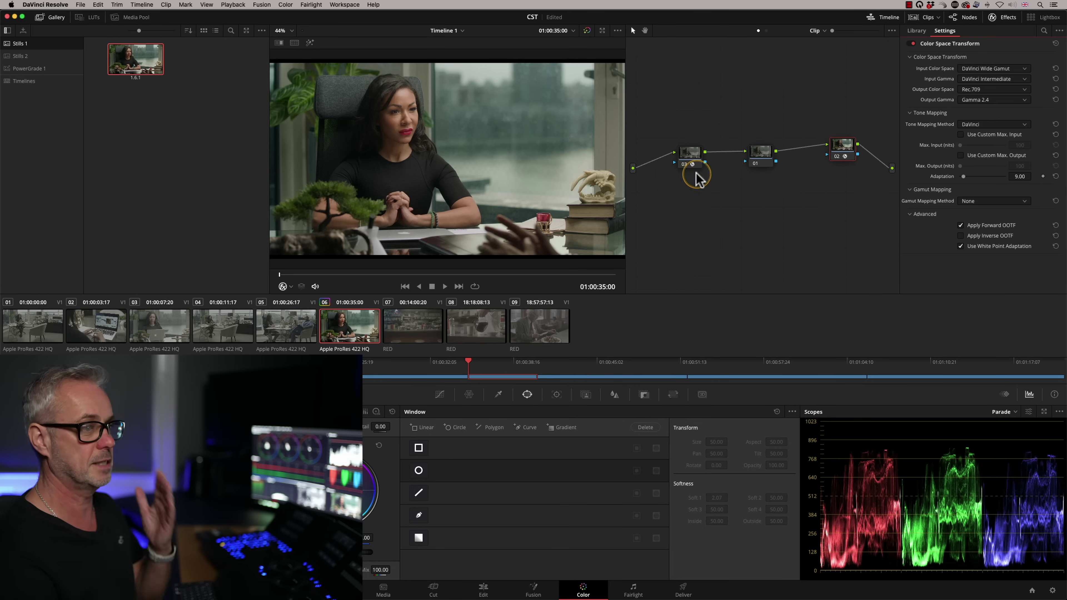
Compare the clip with the gallery still in a wipe, and review the transform settings on nodes 03 and 02
{"action": "double_click", "coordinate": [138, 61]}
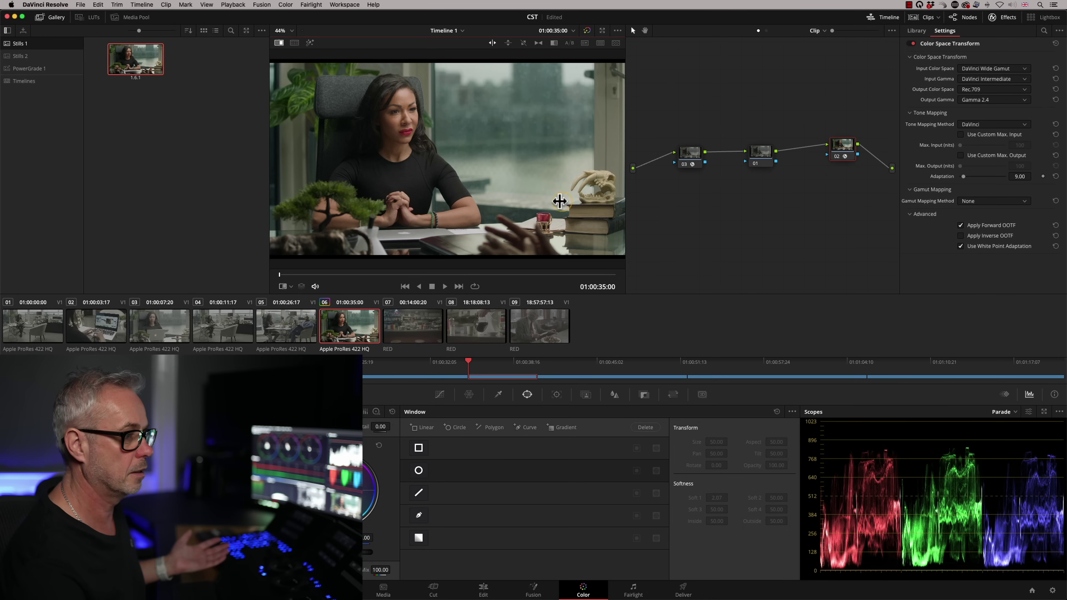
{"action": "left_click", "coordinate": [279, 43]}
{"action": "left_click", "coordinate": [688, 162]}
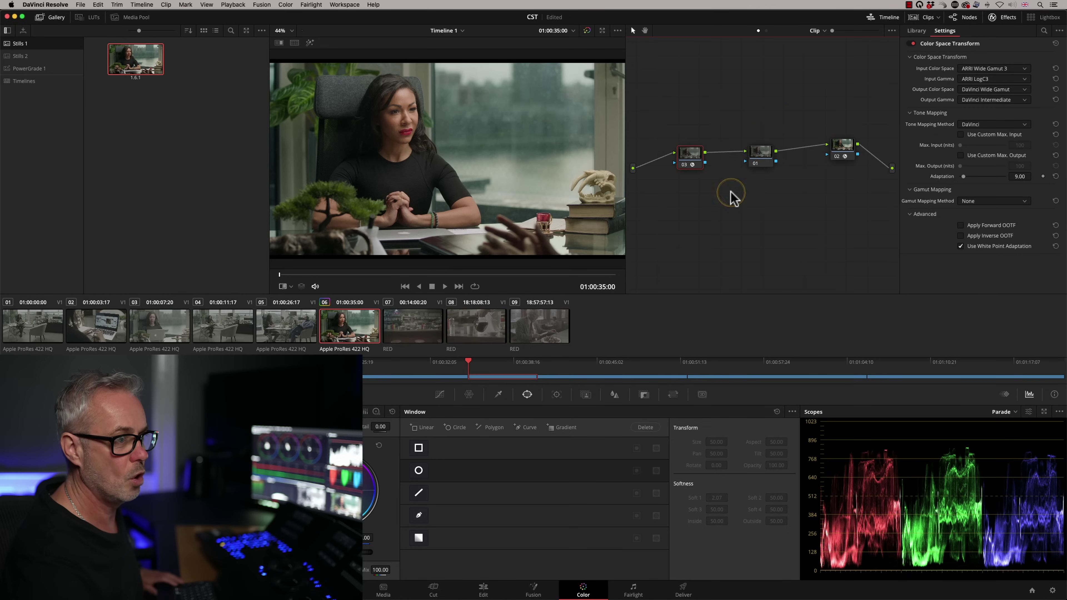
{"action": "left_click_drag", "start_coordinate": [762, 160], "coordinate": [773, 149]}
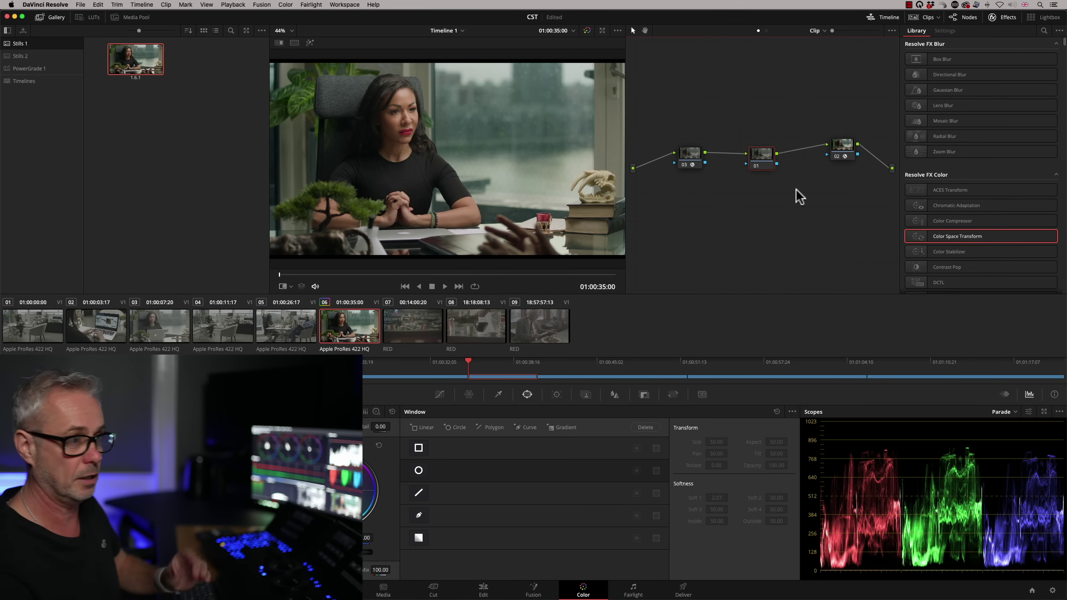
{"action": "left_click_drag", "start_coordinate": [963, 157], "coordinate": [842, 151]}
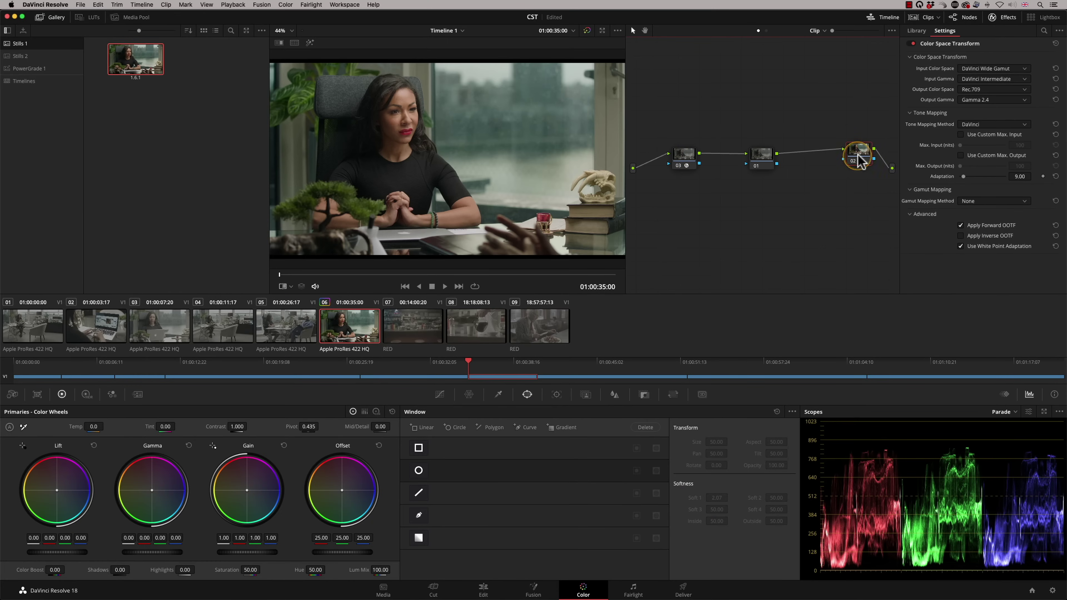
Try raising the master Offset to 49.65 on node 01, between the two transforms, and reset that grade
{"action": "left_click", "coordinate": [761, 155]}
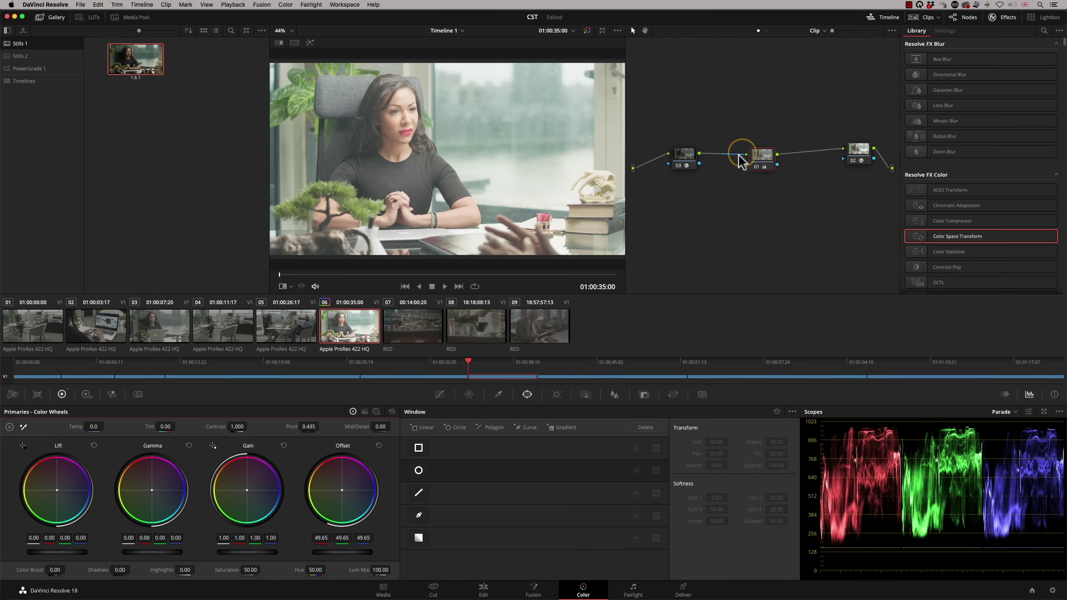
{"action": "right_click", "coordinate": [761, 164]}
{"action": "left_click", "coordinate": [757, 235]}
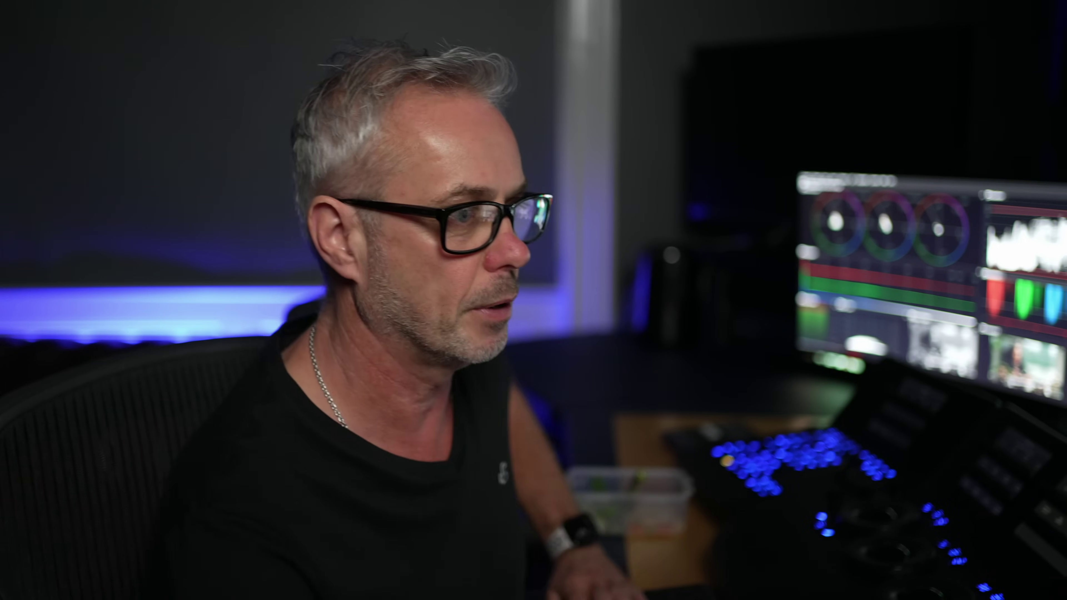
Review the transform settings on nodes 01 and 03 and the empty grading node 02 between them
{"action": "left_click", "coordinate": [688, 168]}
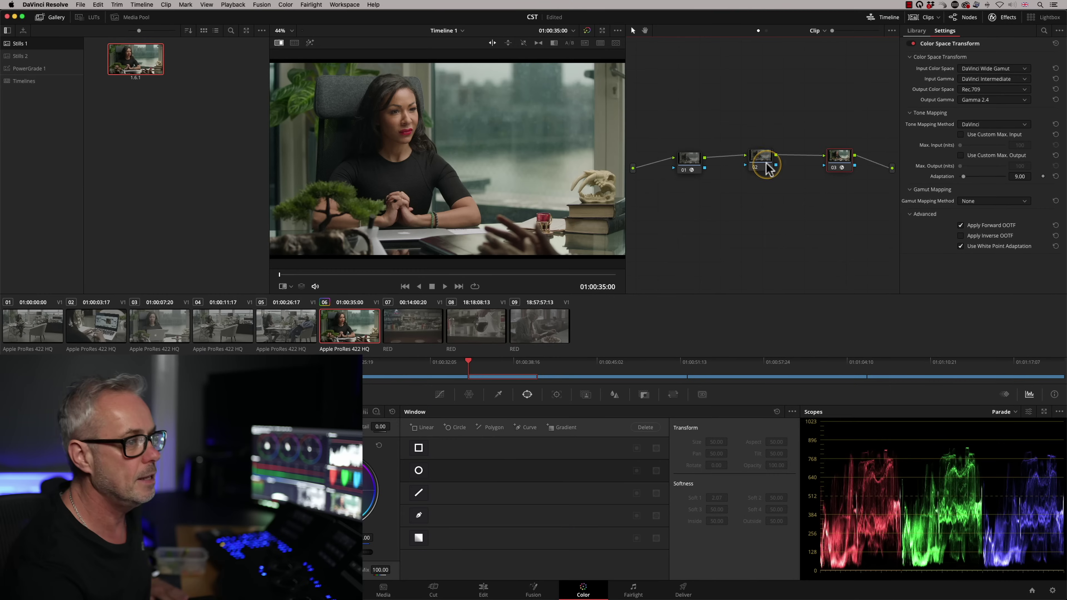
{"action": "left_click", "coordinate": [765, 165]}
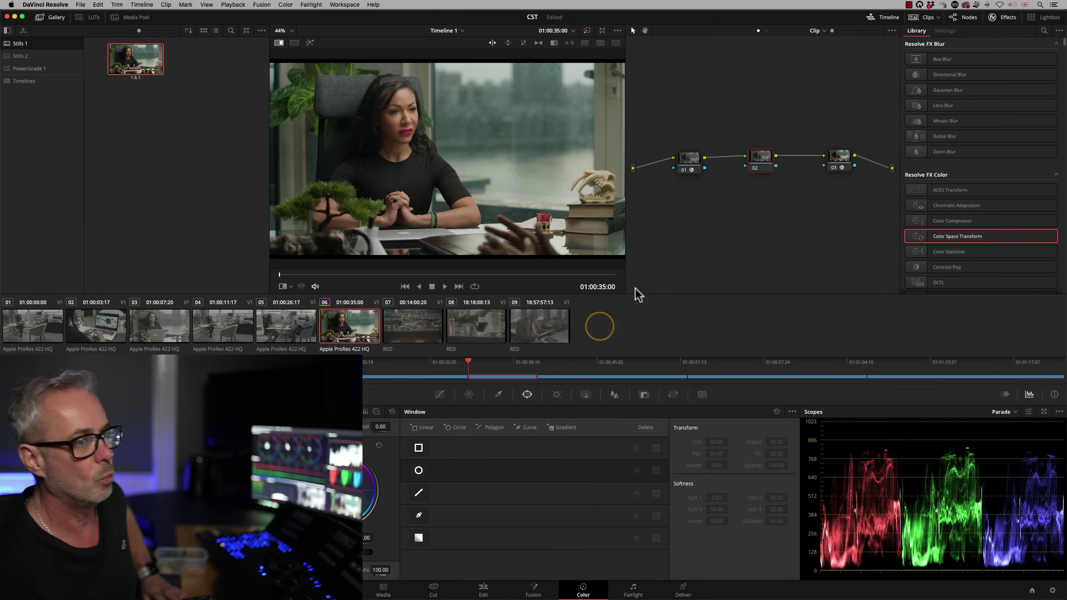
{"action": "left_click", "coordinate": [761, 163]}
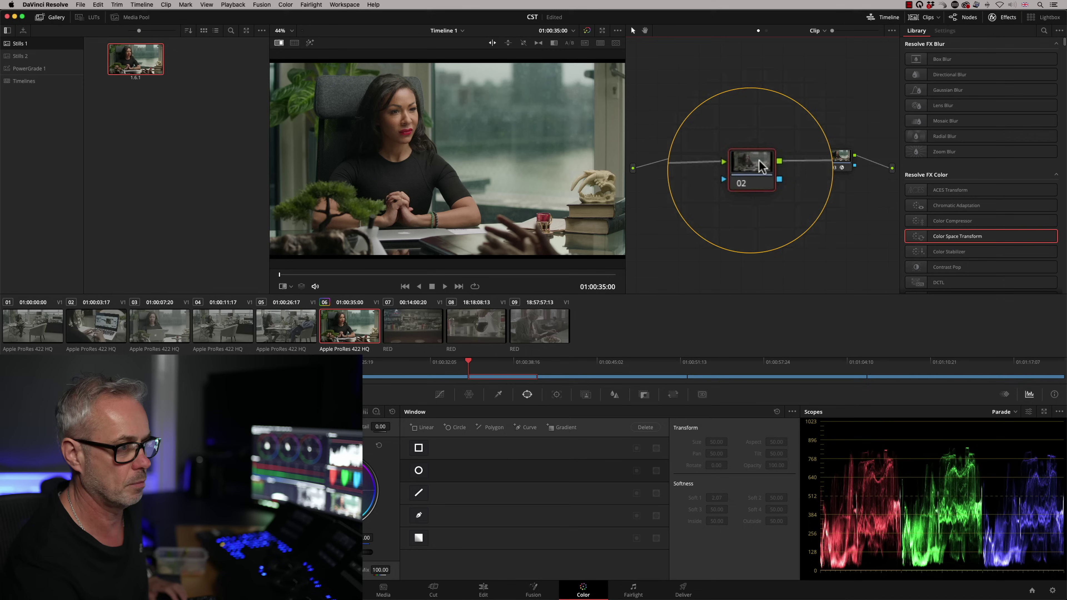
{"action": "left_click", "coordinate": [837, 164]}
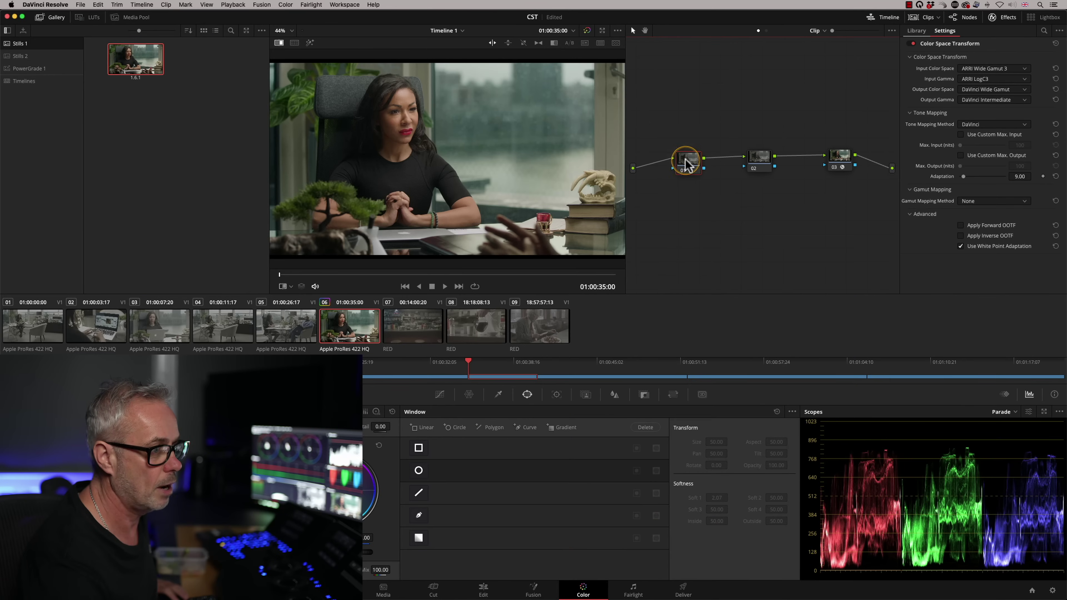
Reset node 01 to remove its Color Space Transform, and grab a still of the clip without the reference wipe
{"action": "right_click", "coordinate": [687, 165]}
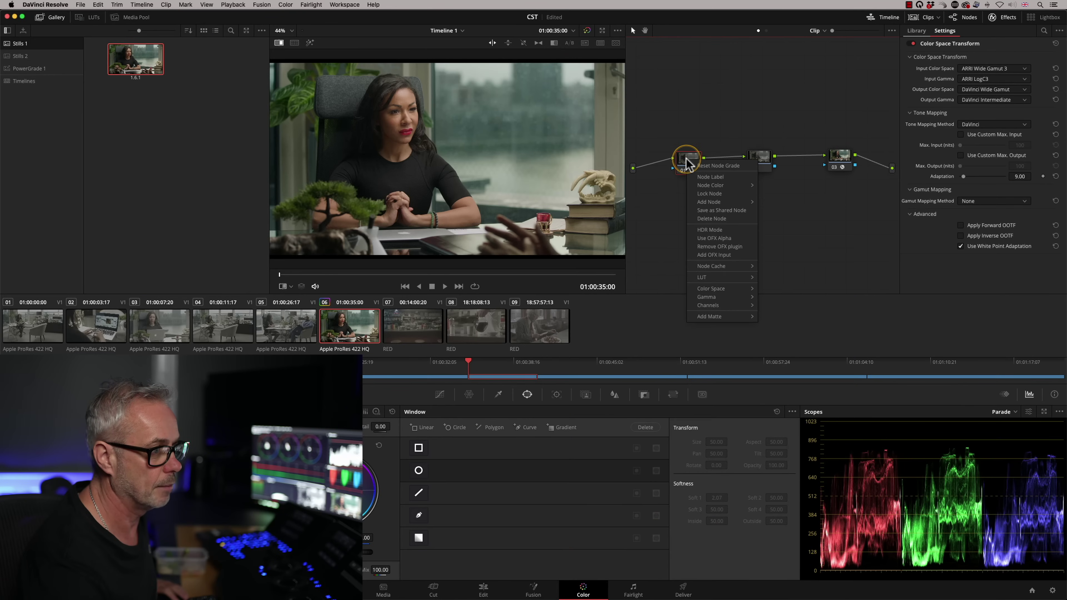
{"action": "left_click", "coordinate": [714, 165]}
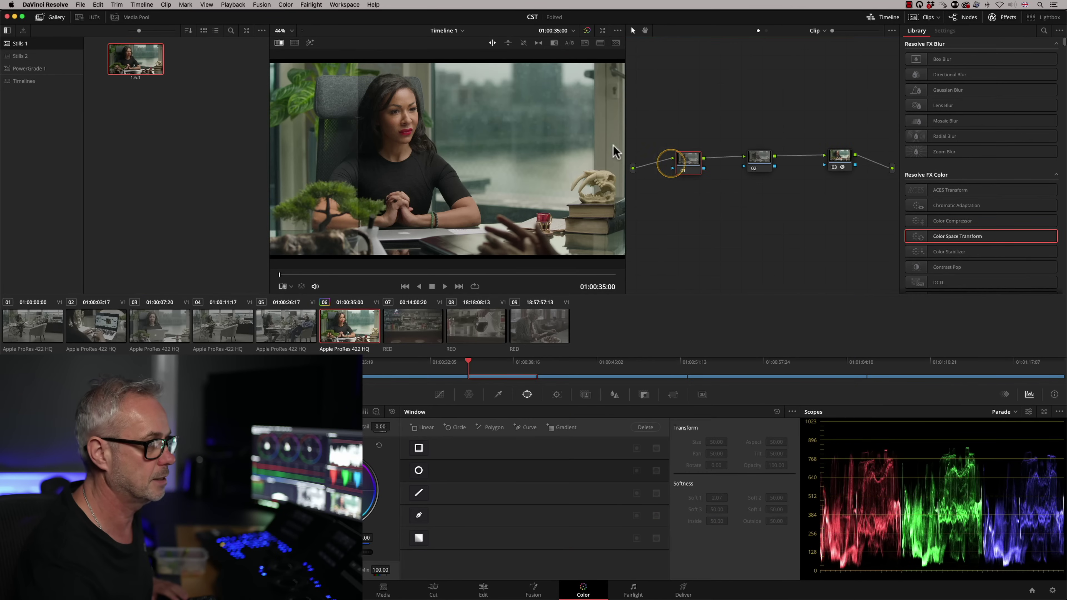
{"action": "left_click", "coordinate": [281, 43]}
{"action": "right_click", "coordinate": [453, 113]}
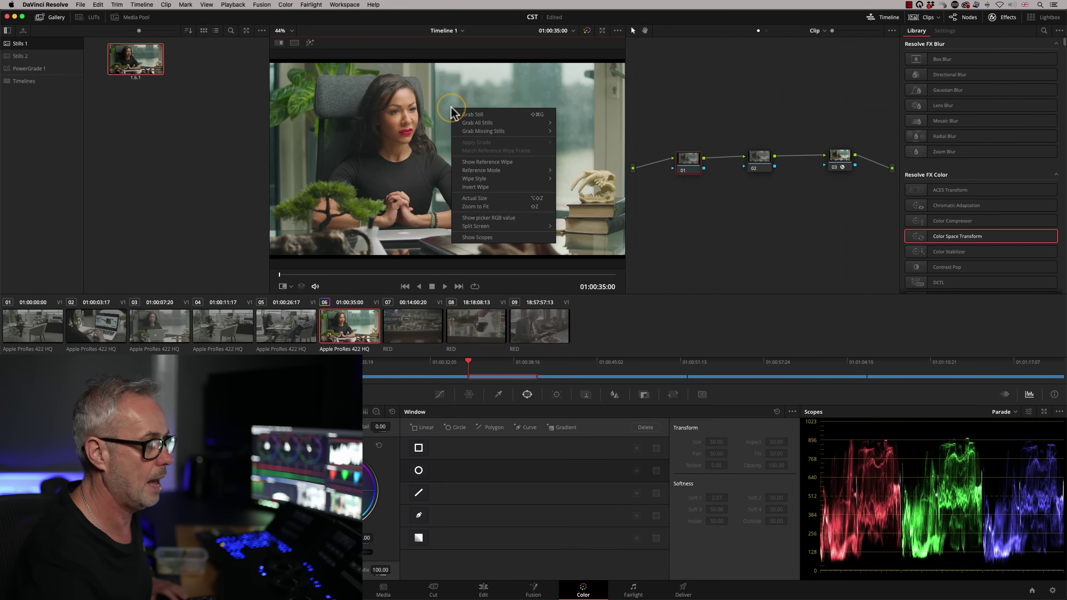
{"action": "left_click", "coordinate": [479, 118]}
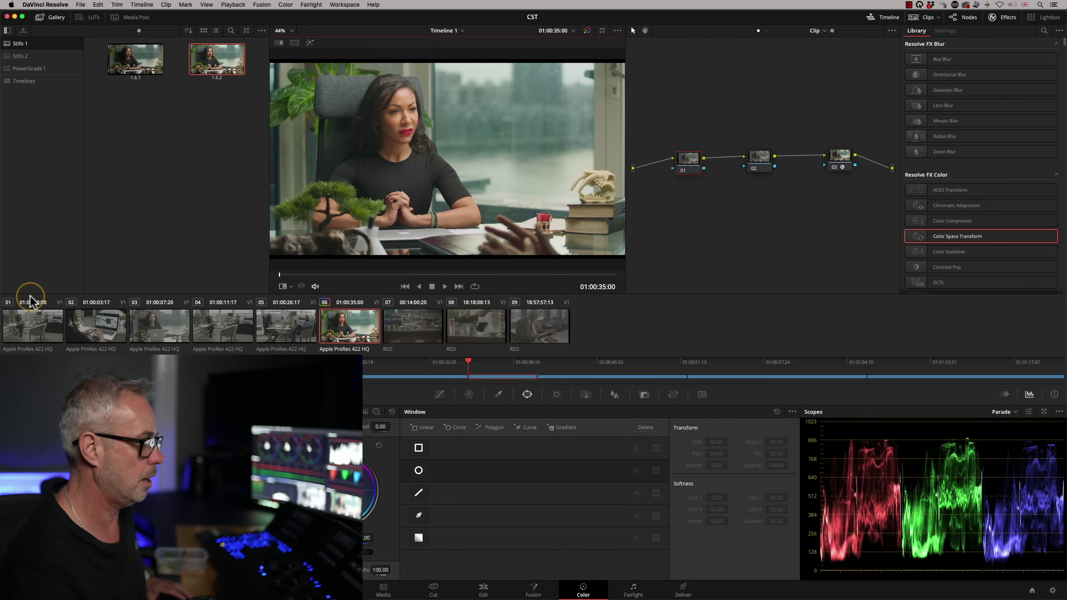
Select all nine clips and apply the grade from still 1.6.2 to them
{"action": "left_click", "coordinate": [38, 334]}
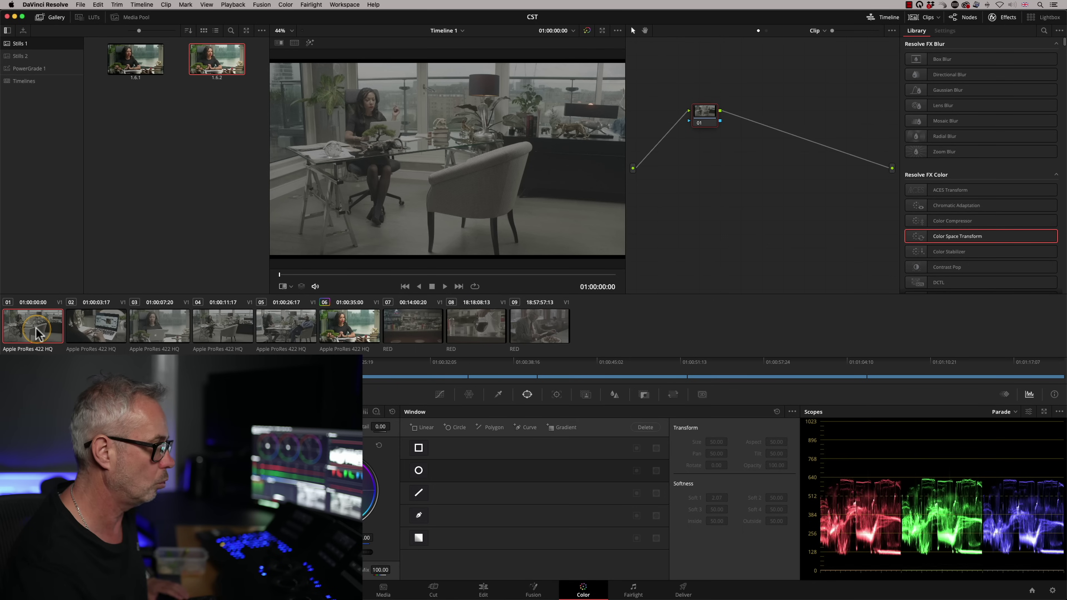
{"action": "left_click", "coordinate": [542, 326], "text": "shift"}
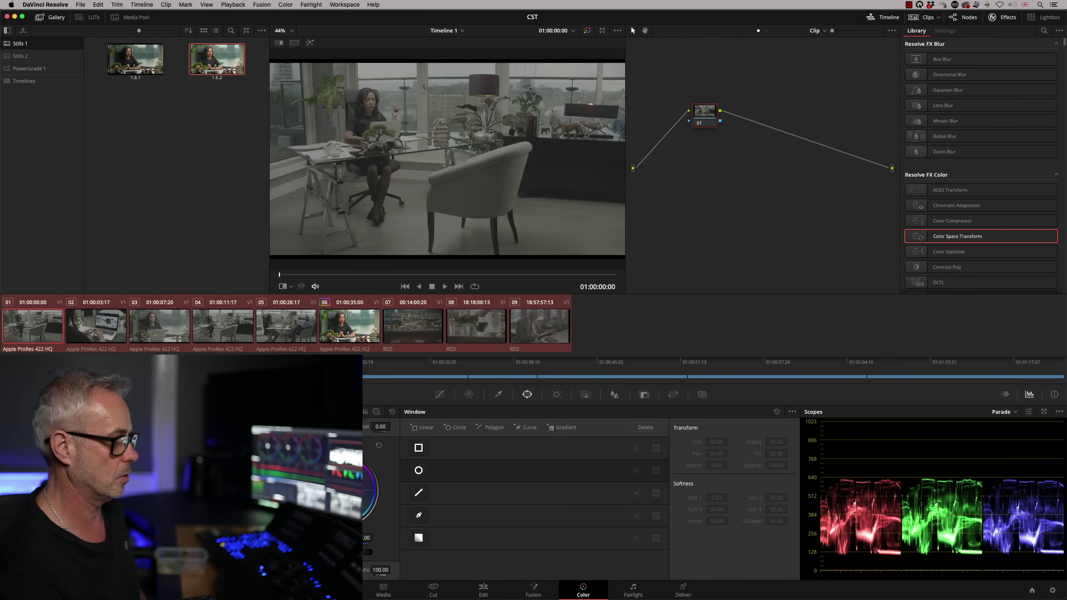
{"action": "middle_click", "coordinate": [219, 64]}
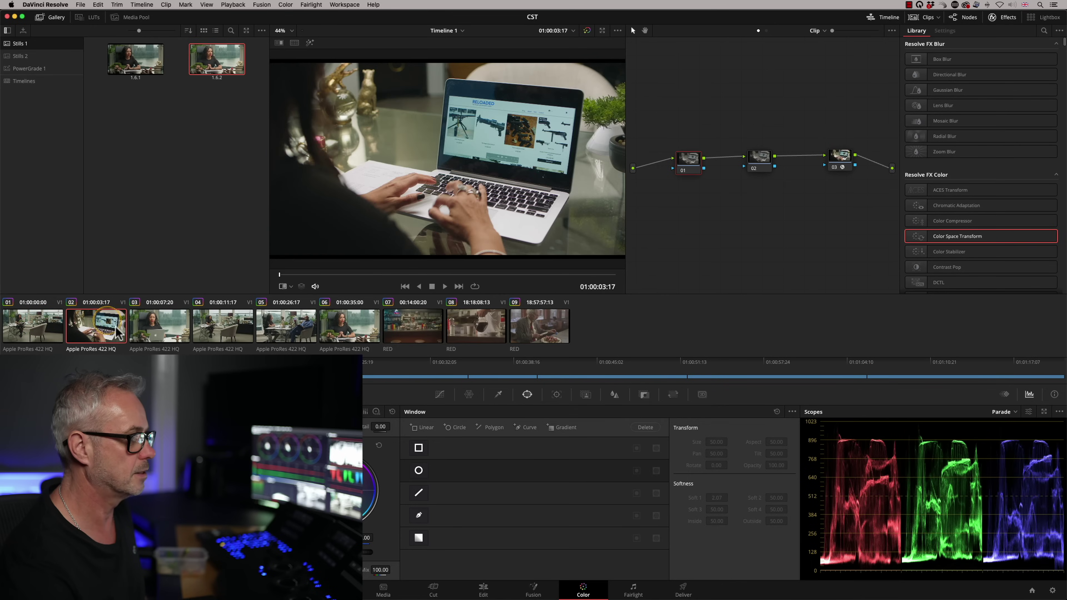
Check the applied grade on clips 04, 05 and 08
{"action": "left_click", "coordinate": [222, 334]}
{"action": "left_click", "coordinate": [283, 328]}
{"action": "left_click", "coordinate": [461, 324]}
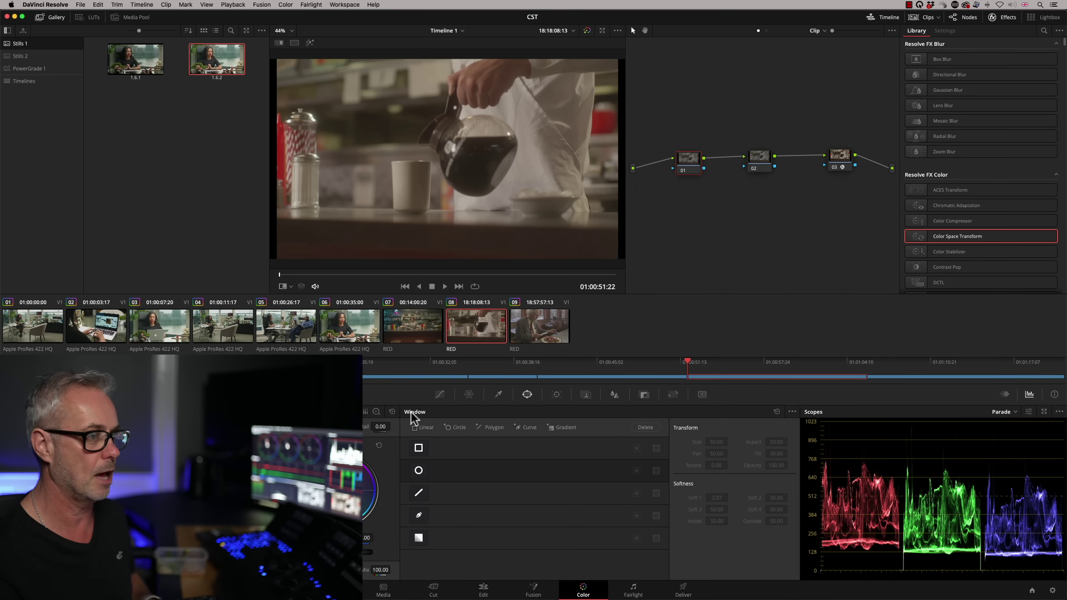
Select the three RED clips, 07 to 09, and add them to a new named group
{"action": "left_click", "coordinate": [416, 338]}
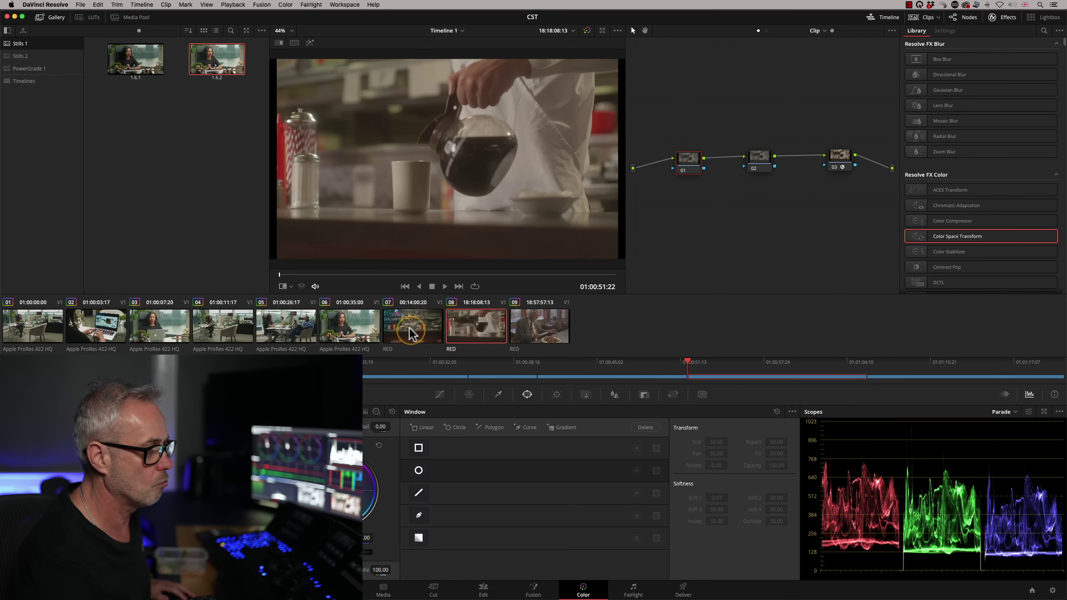
{"action": "left_click", "coordinate": [537, 363]}
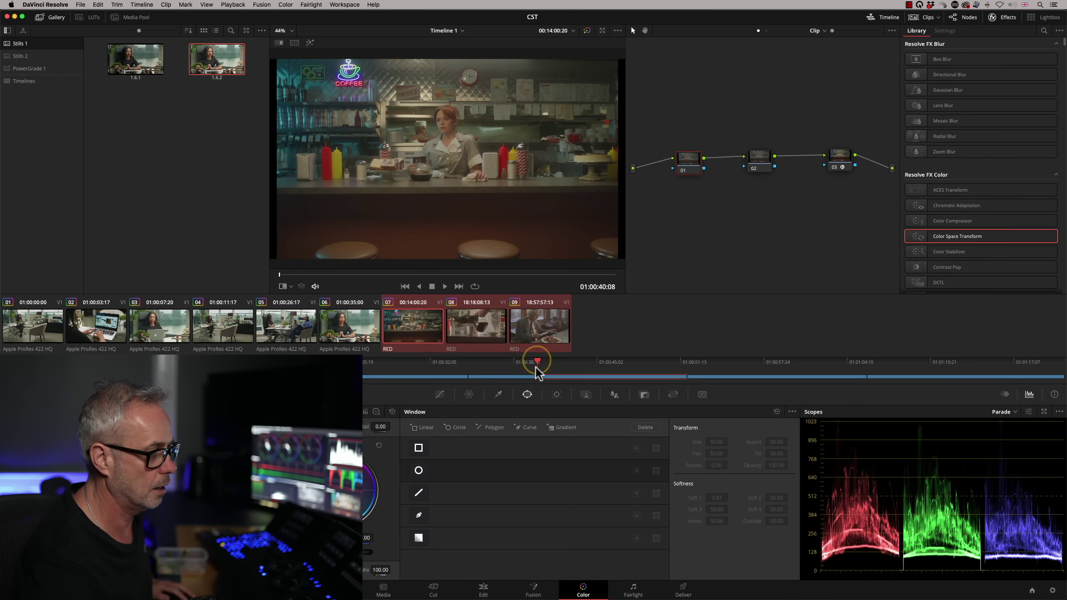
{"action": "right_click", "coordinate": [479, 336]}
{"action": "left_click", "coordinate": [536, 134]}
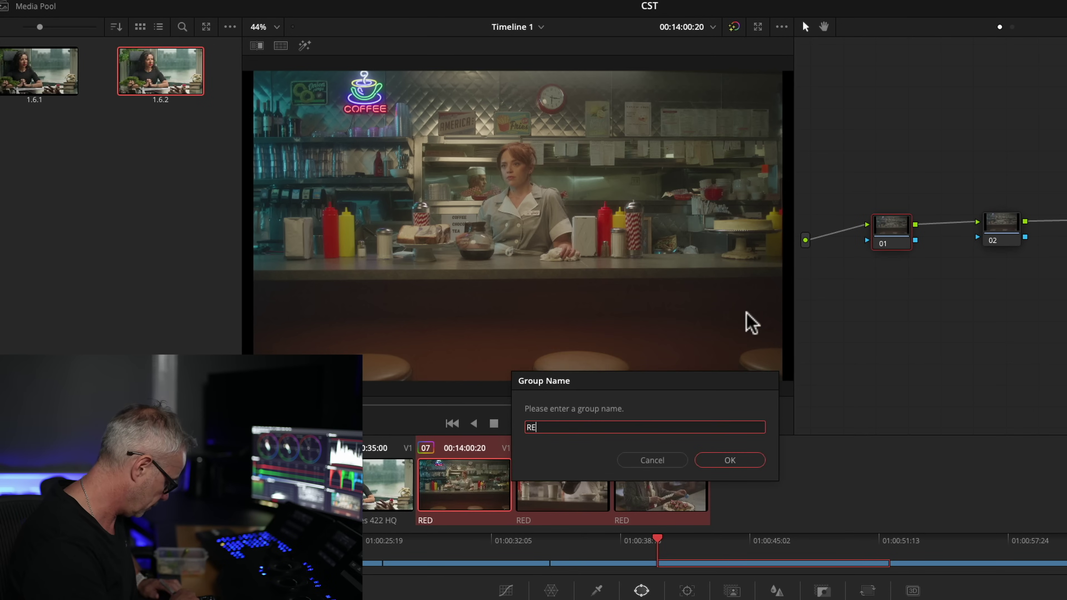
{"action": "key", "text": "Return"}
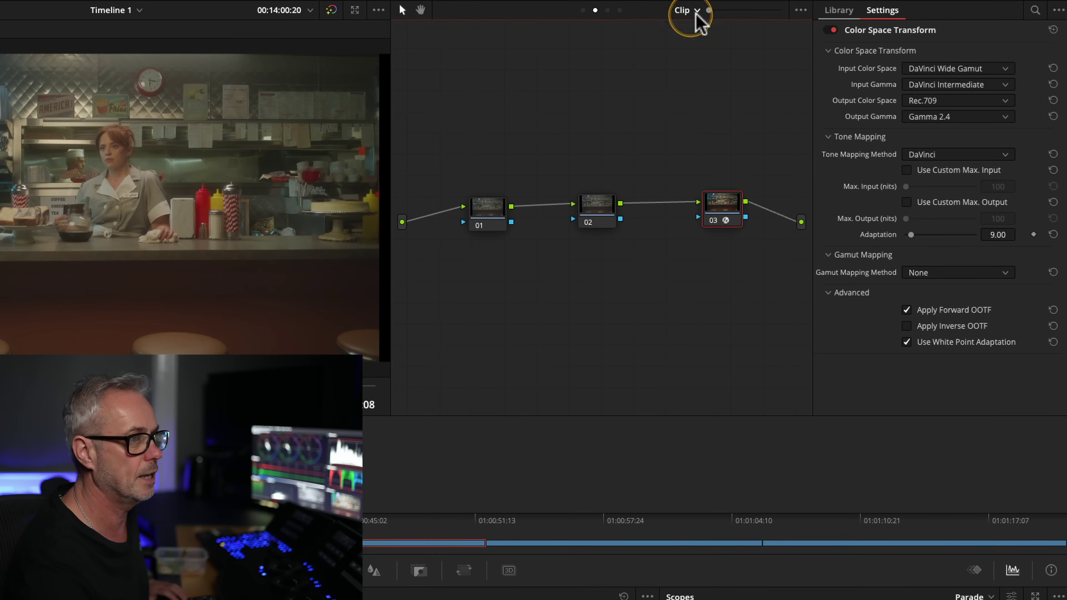
Show the RED group's Group Pre-Clip node graph and apply a Color Space Transform to its node 01
{"action": "left_click", "coordinate": [696, 11]}
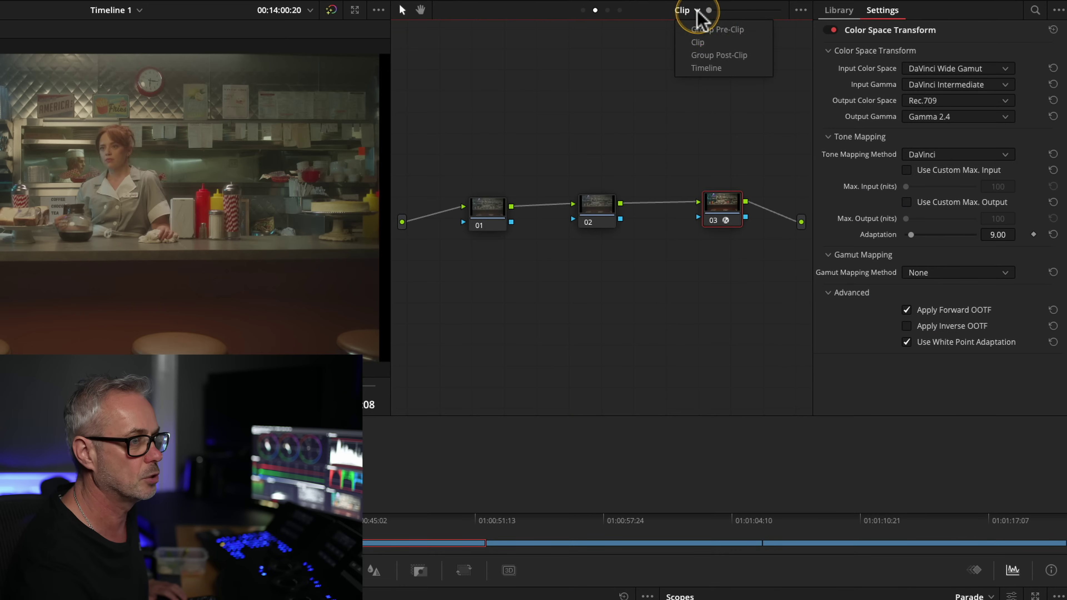
{"action": "left_click", "coordinate": [713, 29]}
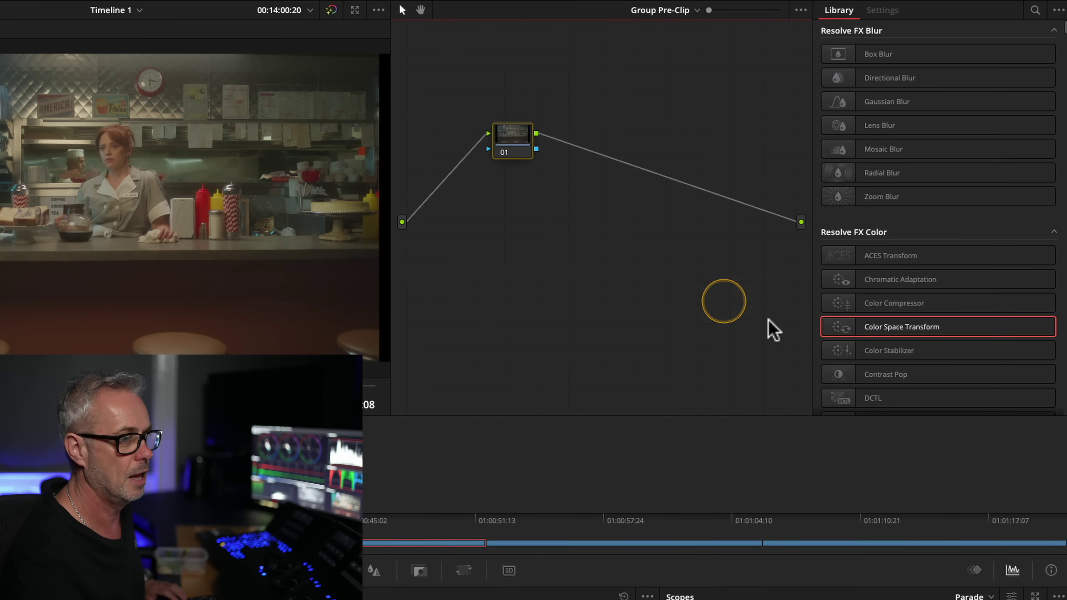
{"action": "left_click_drag", "start_coordinate": [842, 330], "coordinate": [519, 163]}
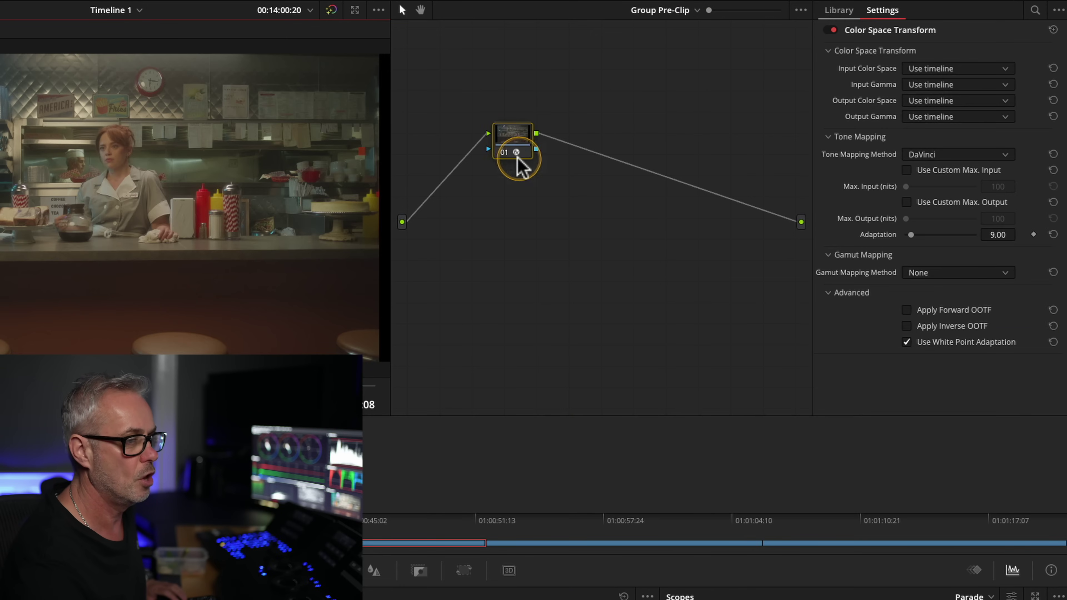
Set the RED group transform's input color space to REDWideGamutRGB and its input gamma to RED Log3G10
{"action": "left_click", "coordinate": [964, 76]}
{"action": "left_click_drag", "start_coordinate": [1062, 90], "coordinate": [1063, 184]}
{"action": "left_click", "coordinate": [976, 172]}
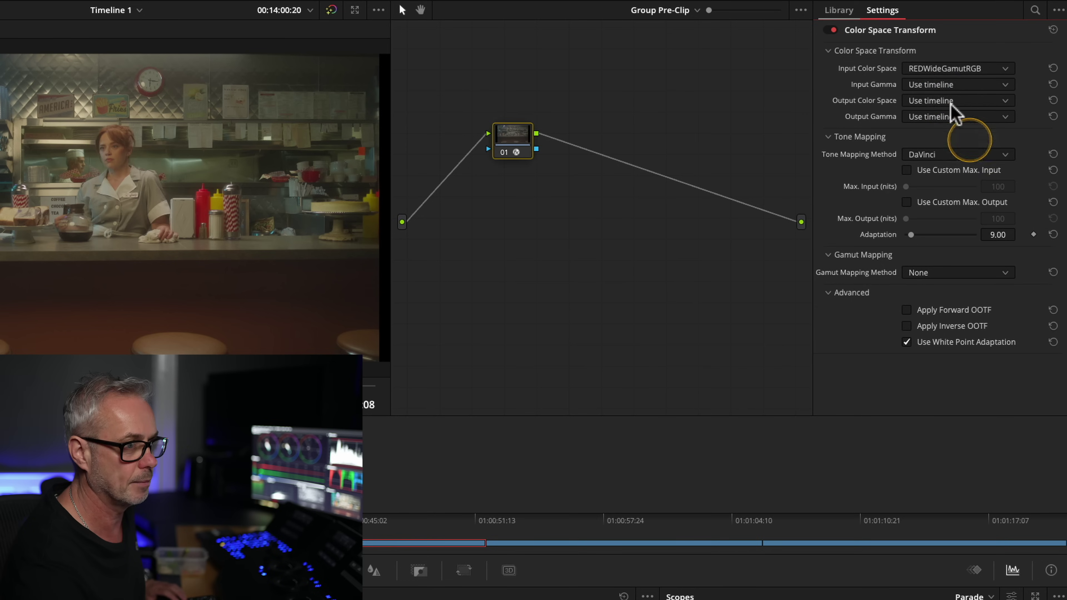
{"action": "left_click", "coordinate": [946, 85]}
{"action": "left_click_drag", "start_coordinate": [1062, 110], "coordinate": [1060, 203]}
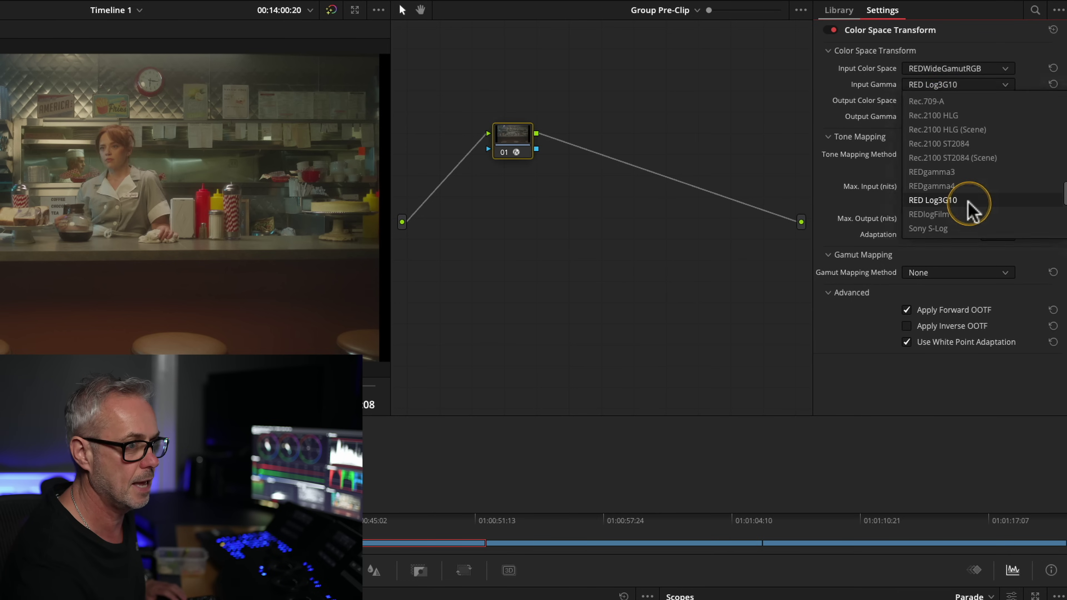
{"action": "left_click", "coordinate": [968, 202]}
Set the RED group transform's output color space to DaVinci Wide Gamut and its output gamma to DaVinci Intermediate
{"action": "left_click", "coordinate": [948, 100]}
{"action": "left_click_drag", "start_coordinate": [1063, 137], "coordinate": [1058, 168]}
{"action": "left_click", "coordinate": [977, 195]}
{"action": "left_click", "coordinate": [973, 115]}
{"action": "left_click_drag", "start_coordinate": [1064, 145], "coordinate": [1060, 196]}
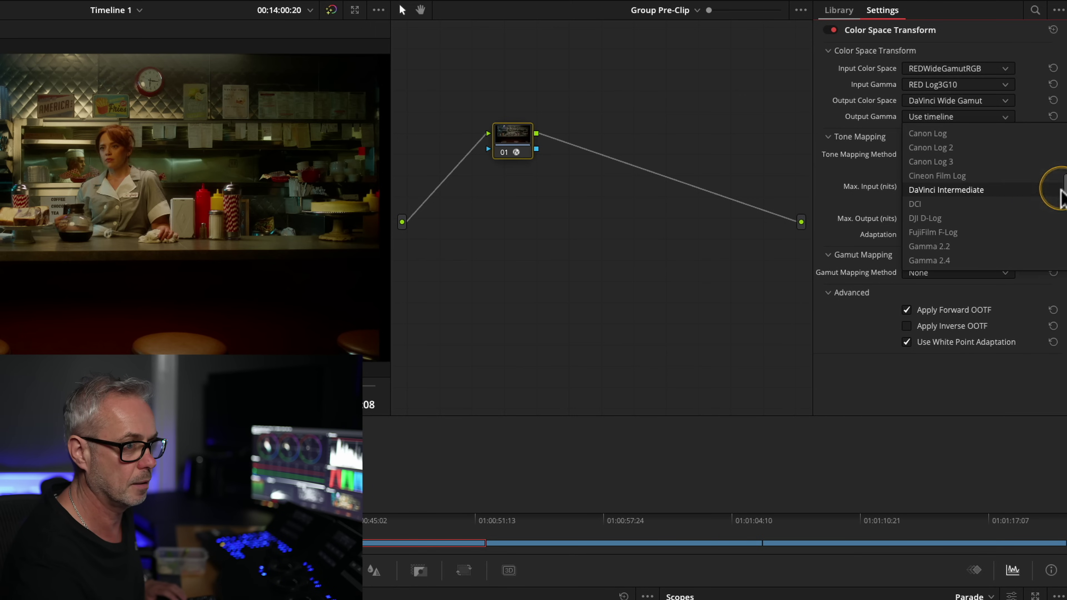
{"action": "left_click", "coordinate": [1012, 185]}
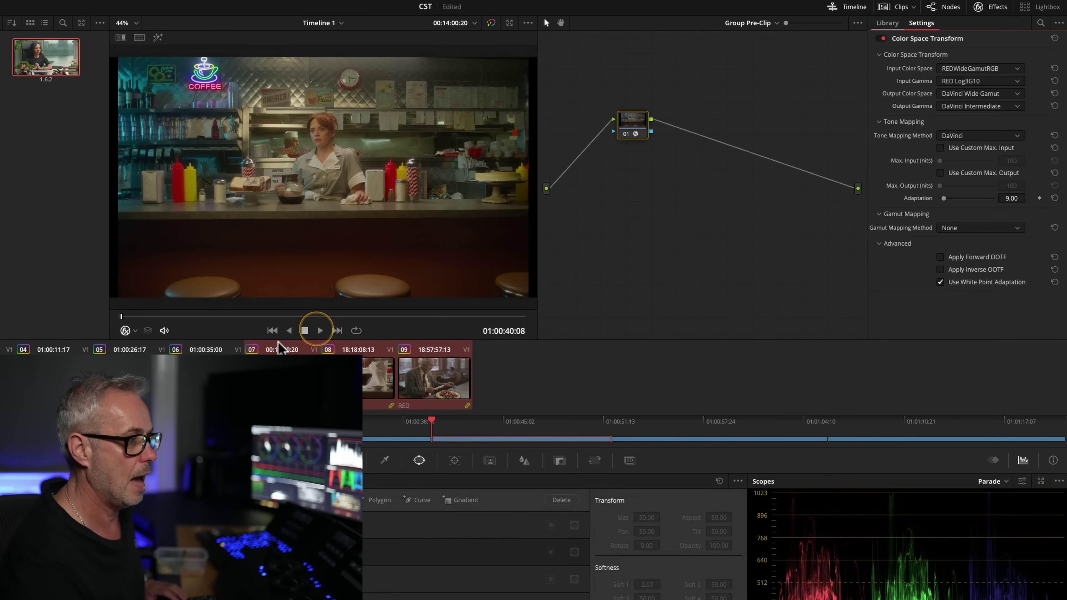
Check clip 09 and the Color Space Transform settings on its clip-level node 03, and view clip 08
{"action": "left_click", "coordinate": [434, 378]}
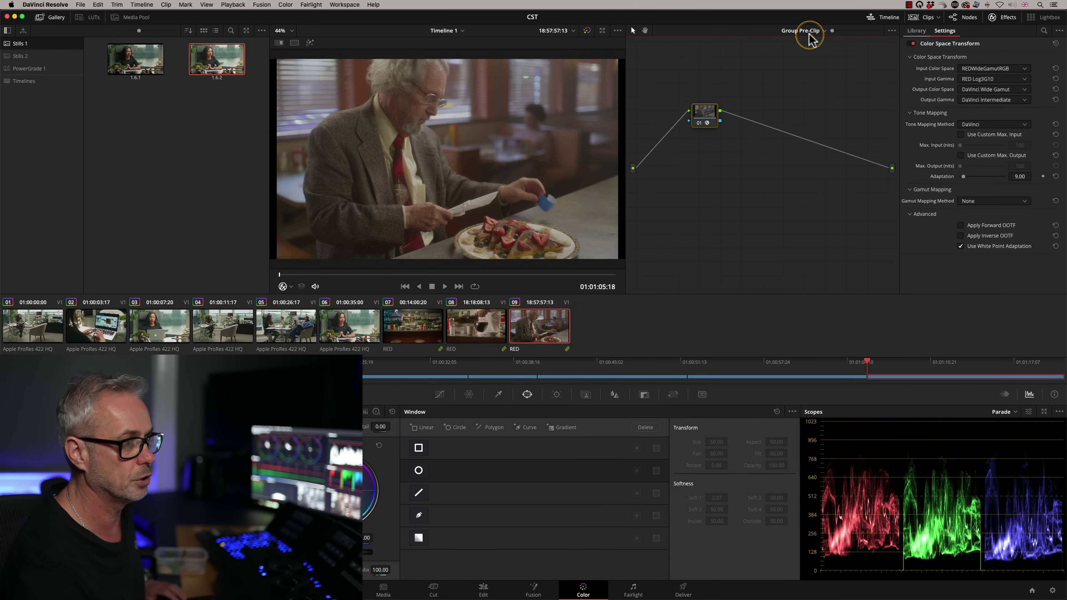
{"action": "left_click", "coordinate": [798, 52]}
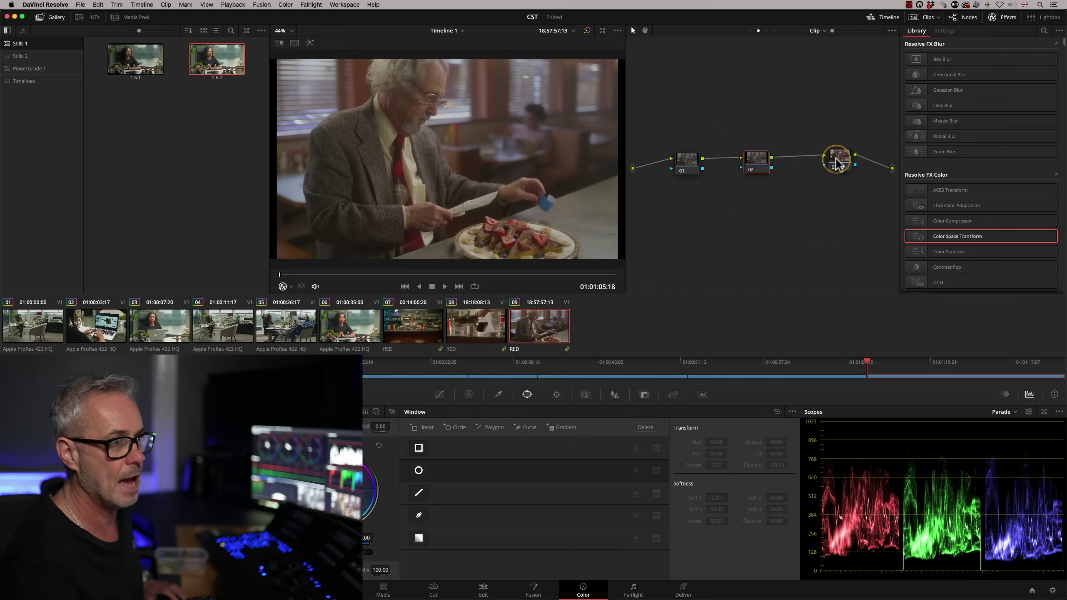
{"action": "left_click_drag", "start_coordinate": [836, 163], "coordinate": [835, 168]}
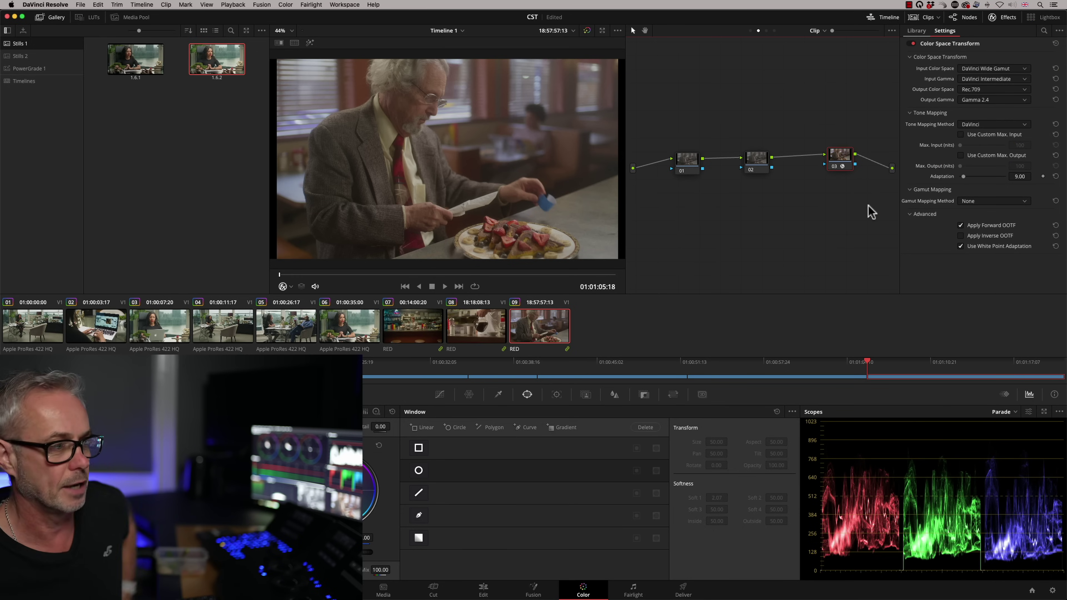
{"action": "key", "text": "Up"}
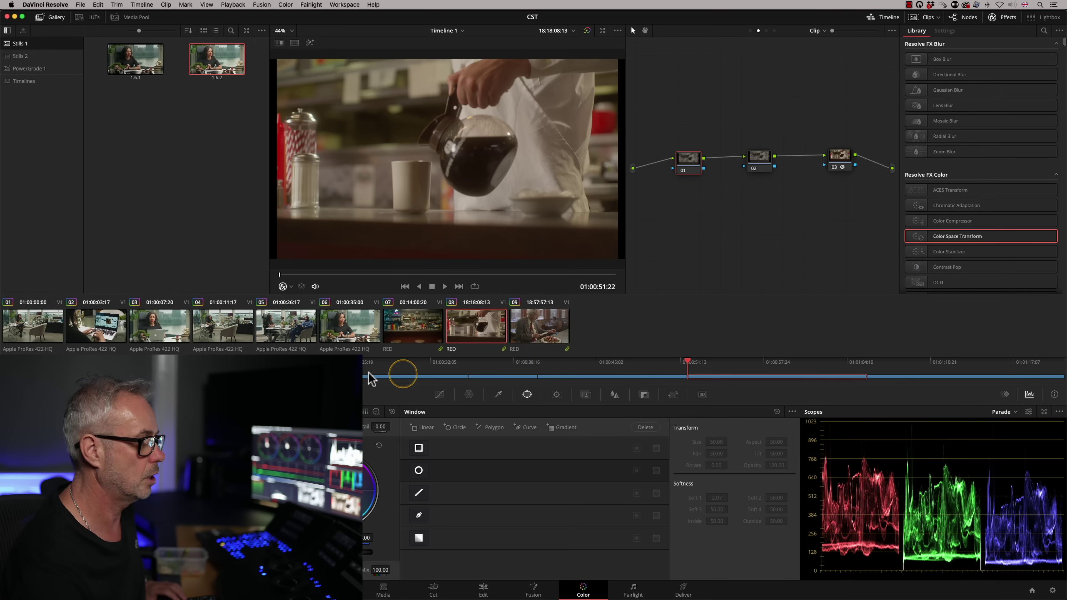
Select the six Apple ProRes clips, 01 to 06, and add them to a new named group
{"action": "left_click", "coordinate": [29, 334]}
{"action": "left_click", "coordinate": [337, 337], "text": "shift"}
{"action": "right_click", "coordinate": [337, 340]}
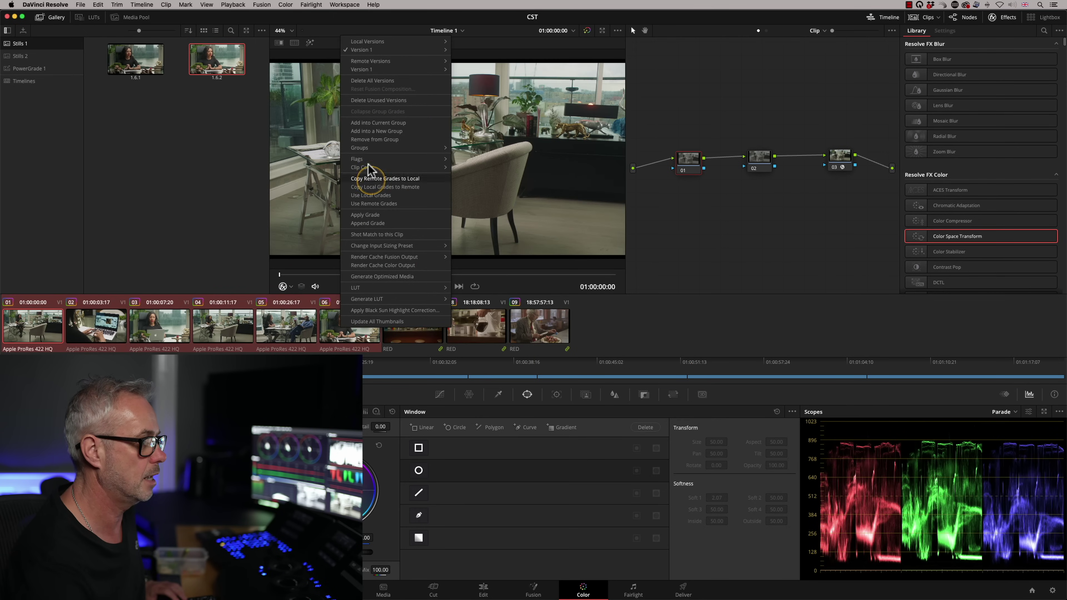
{"action": "left_click", "coordinate": [388, 131]}
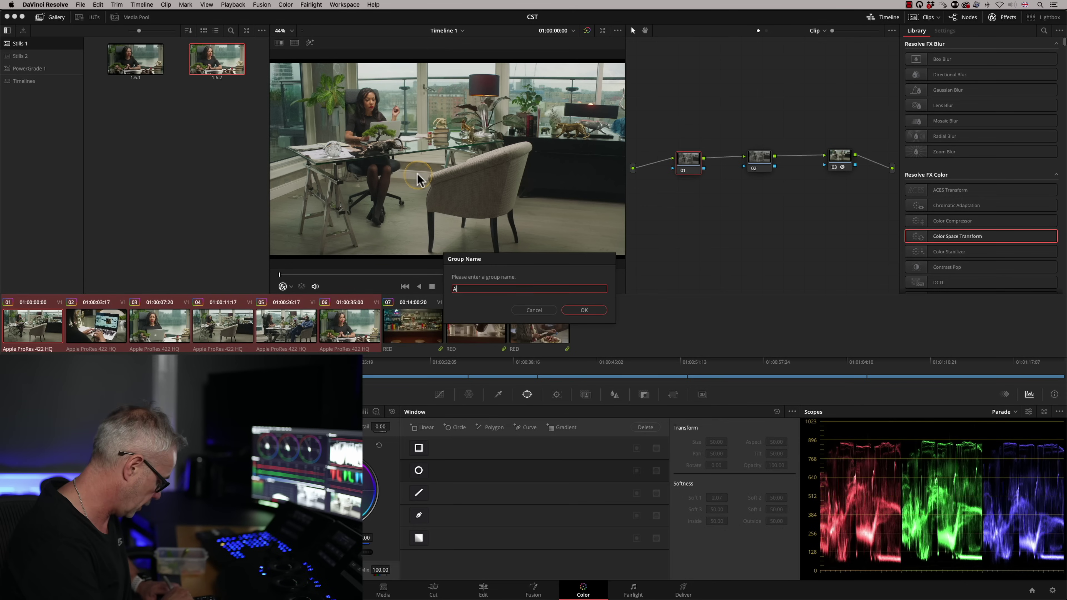
{"action": "key", "text": "Return"}
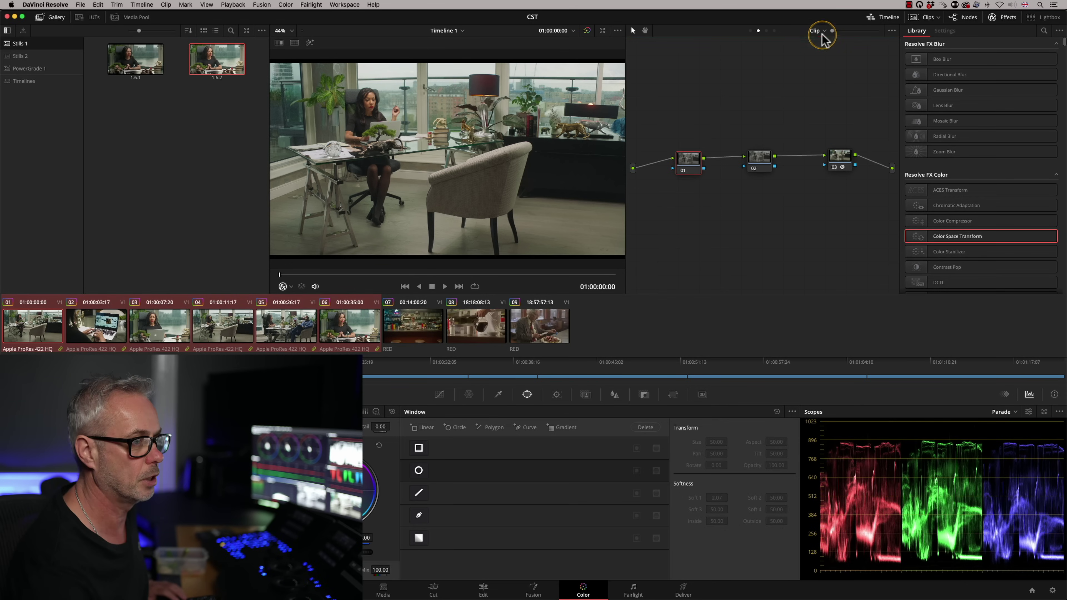
Add a Color Space Transform to the ProRes group's Group Pre-Clip node, with ARRI Wide Gamut 3 and ARRI LogC3 as input color space and gamma
{"action": "left_click", "coordinate": [831, 44]}
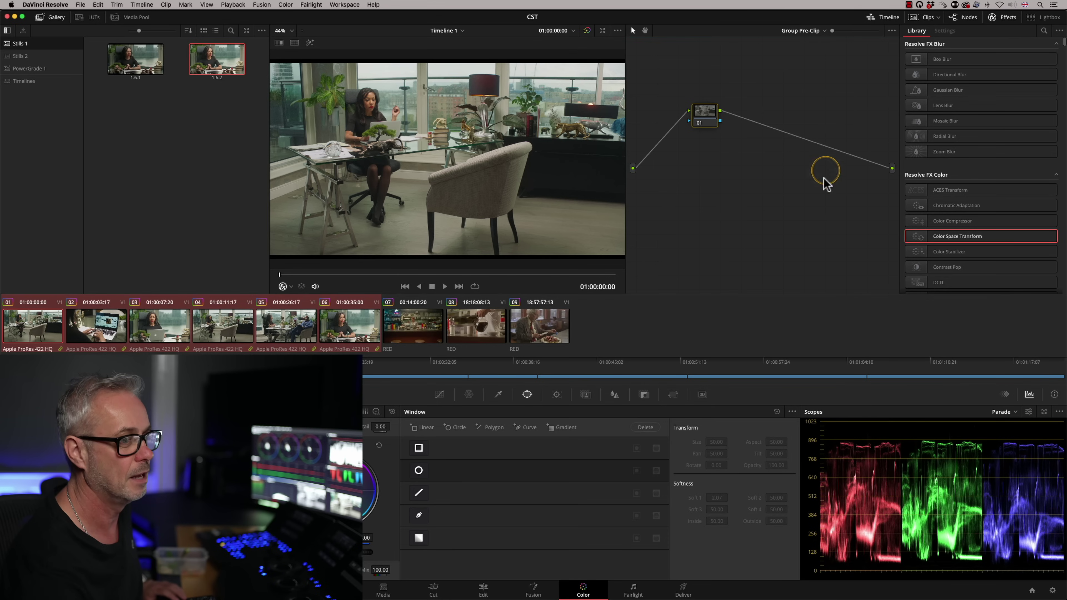
{"action": "left_click_drag", "start_coordinate": [917, 239], "coordinate": [714, 133]}
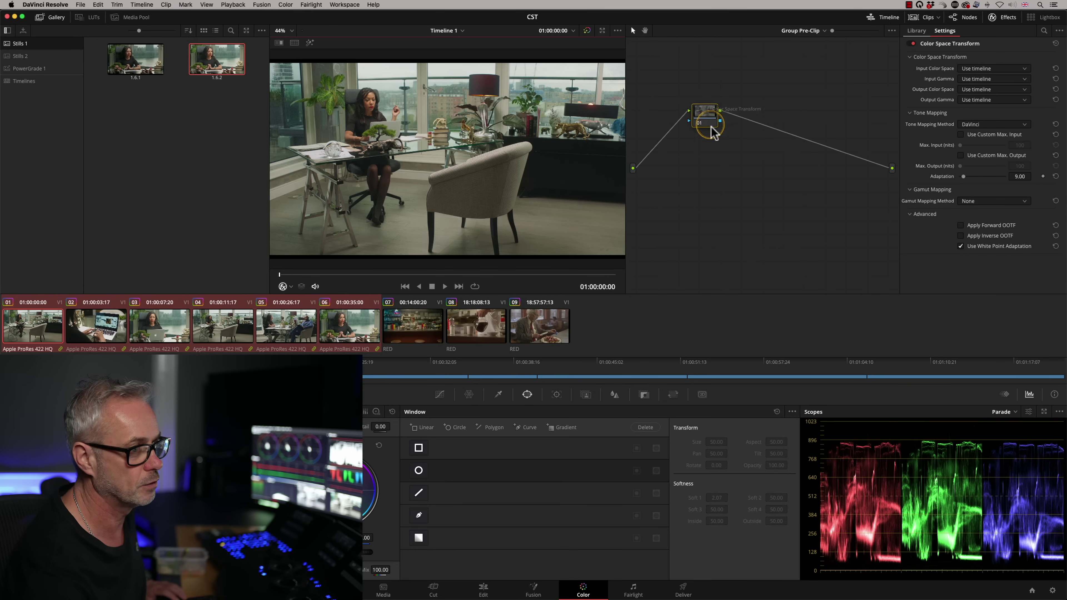
{"action": "left_click", "coordinate": [1012, 69]}
{"action": "left_click", "coordinate": [1008, 108]}
{"action": "left_click", "coordinate": [994, 79]}
{"action": "left_click", "coordinate": [983, 127]}
Set the ARRI group transform's output color space to DaVinci Wide Gamut and its output gamma to DaVinci Intermediate
{"action": "left_click", "coordinate": [1024, 90]}
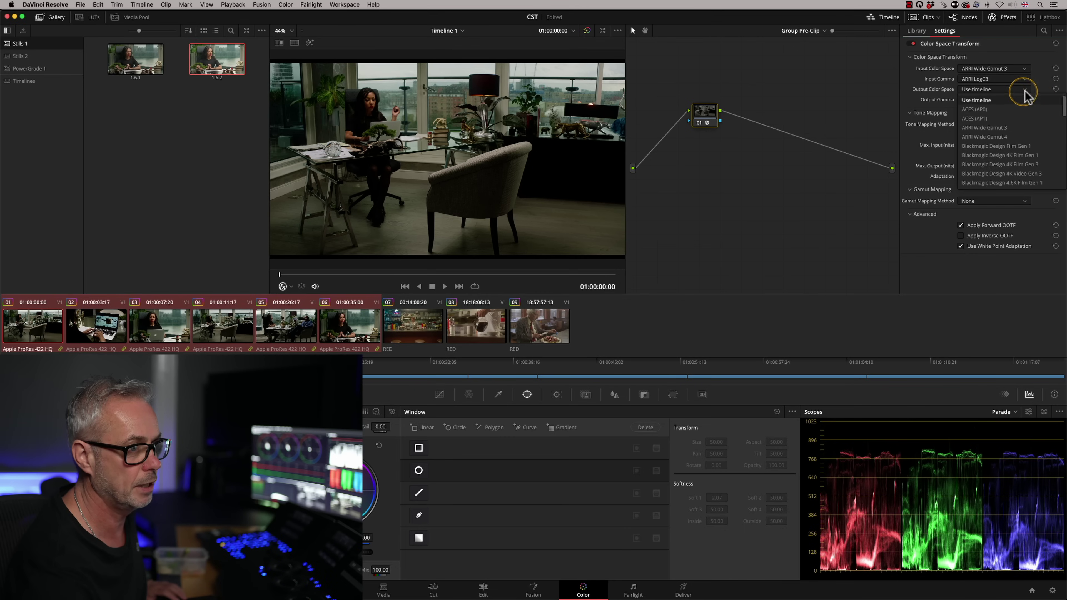
{"action": "left_click_drag", "start_coordinate": [1063, 107], "coordinate": [1064, 147]}
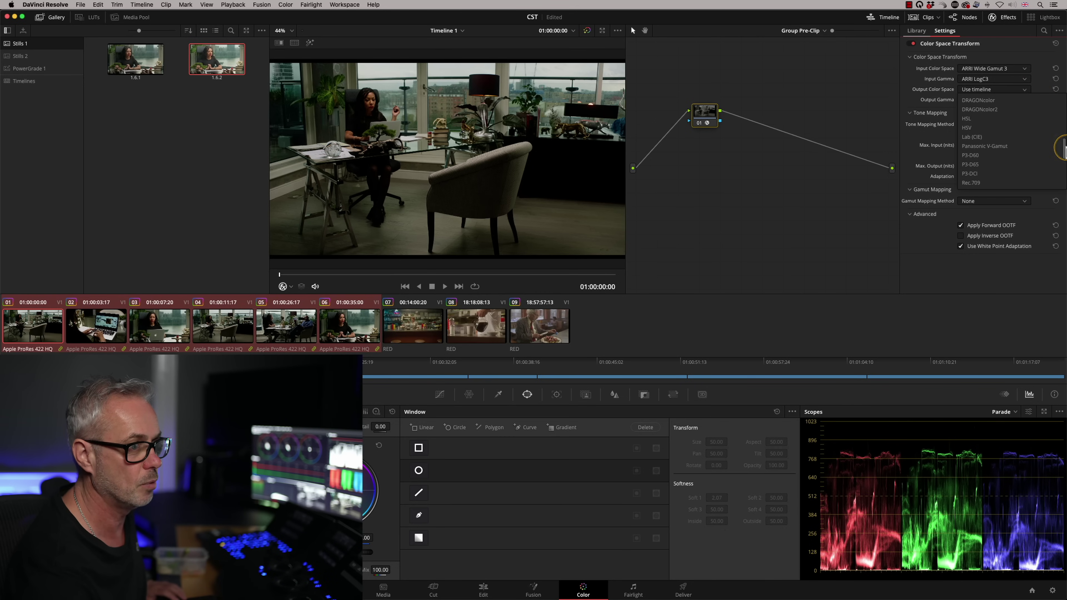
{"action": "left_click", "coordinate": [983, 127]}
{"action": "left_click", "coordinate": [1025, 99]}
{"action": "left_click", "coordinate": [1025, 165]}
Check the group transform on clips 04, 05 and 06, and return to clip 04
{"action": "left_click", "coordinate": [219, 332]}
{"action": "left_click", "coordinate": [278, 330]}
{"action": "left_click", "coordinate": [332, 332]}
{"action": "left_click", "coordinate": [219, 338]}
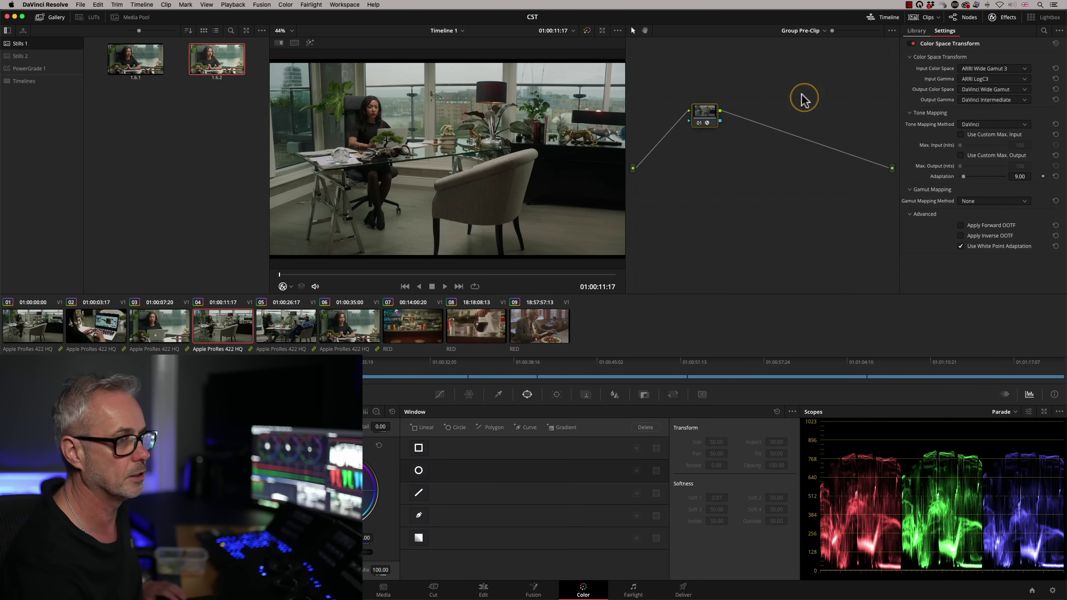
Show clip 04's clip-level node graph and select node 01 for grading
{"action": "left_click", "coordinate": [813, 34]}
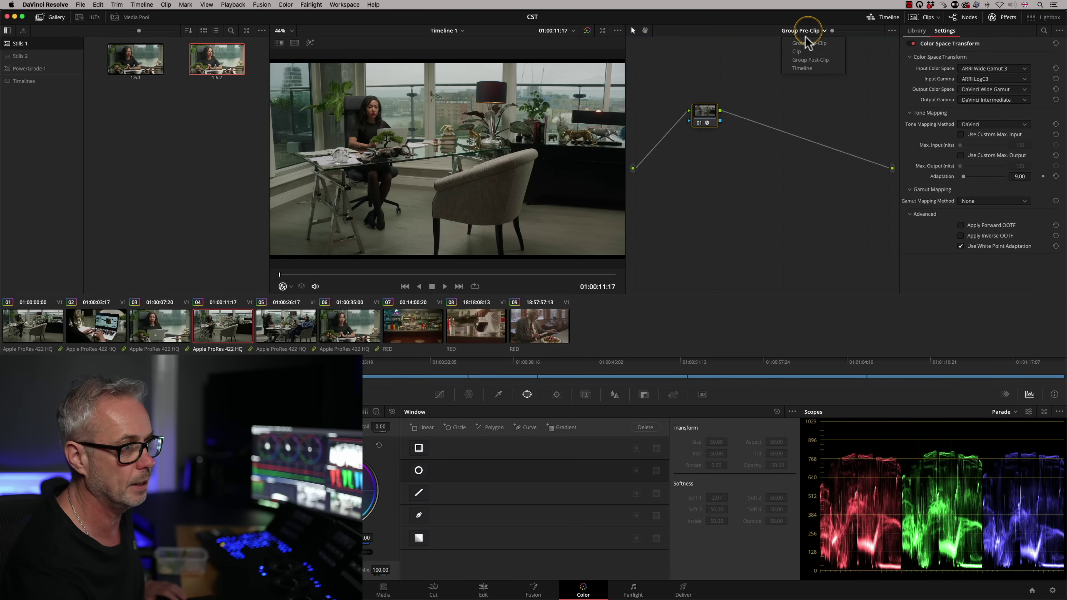
{"action": "left_click", "coordinate": [797, 52]}
{"action": "left_click", "coordinate": [688, 164]}
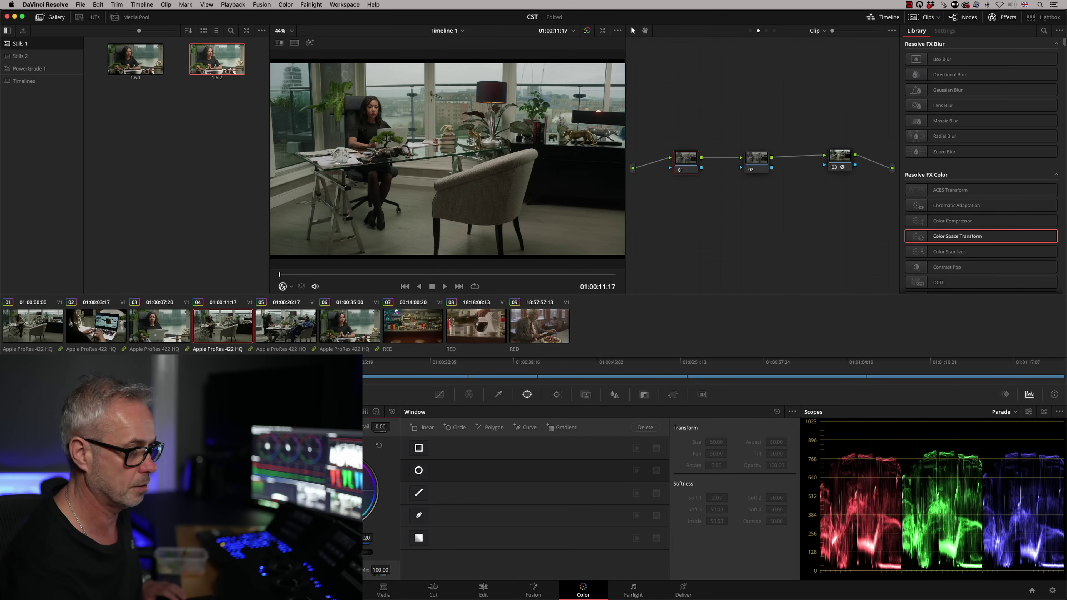